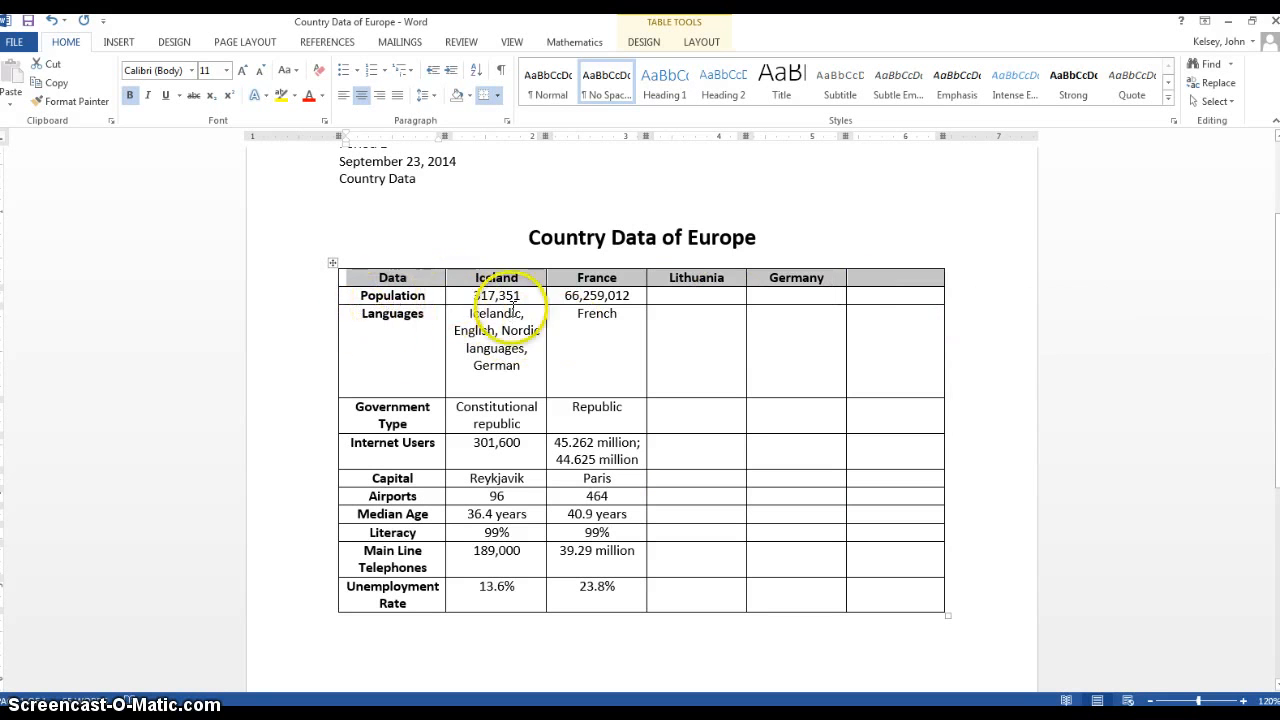
# - Delete the Germany column and the empty column beside it from the country data table
pyautogui.click(402, 566)
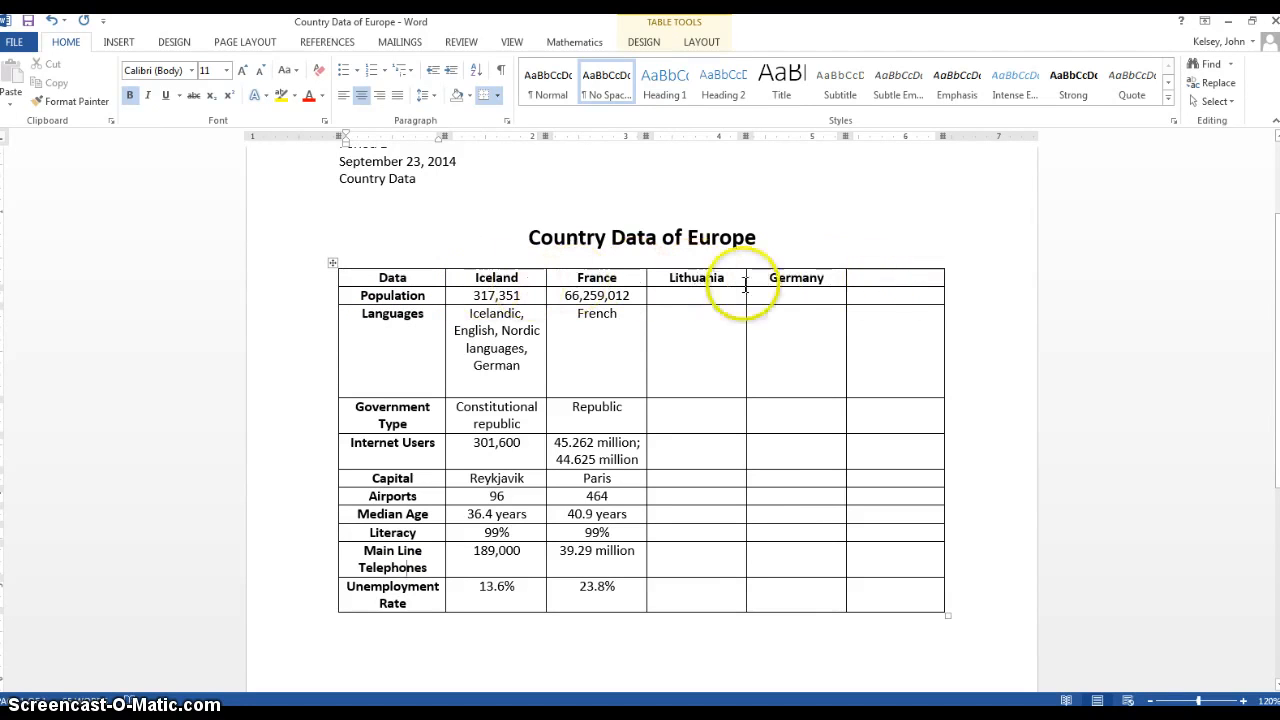
pyautogui.moveTo(790, 280); pyautogui.dragTo(940, 594)
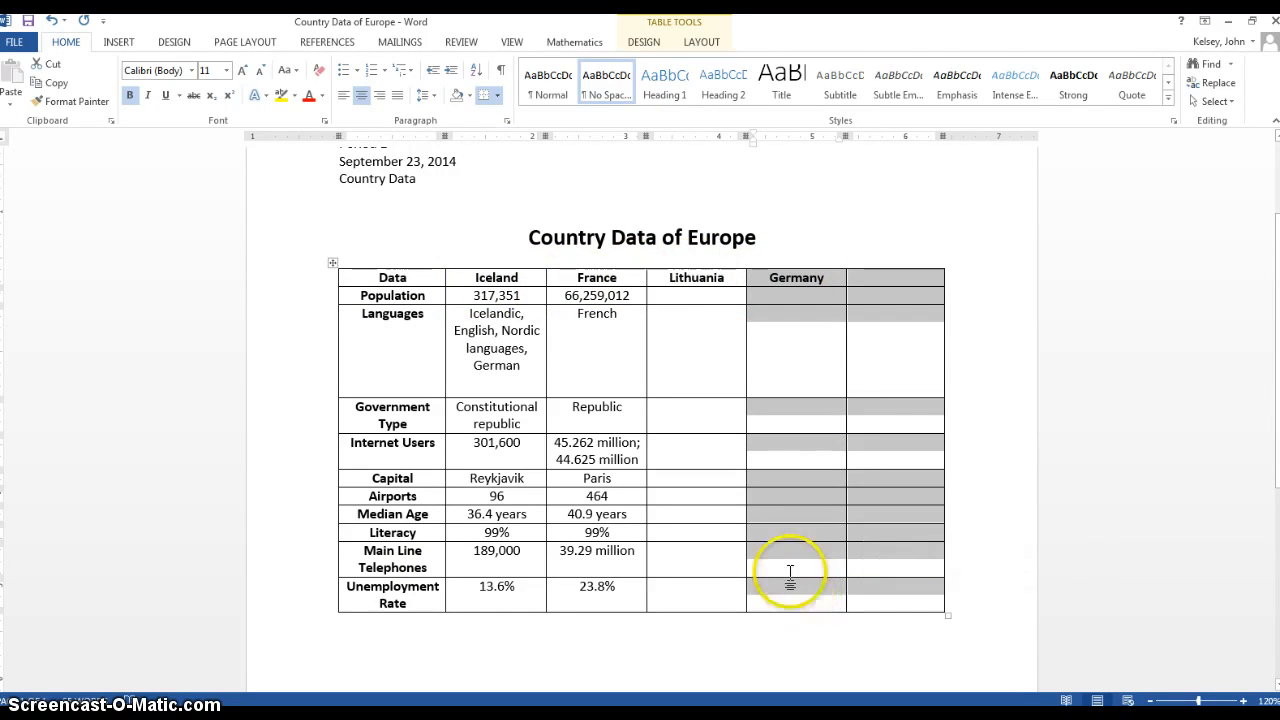
pyautogui.click(702, 42)
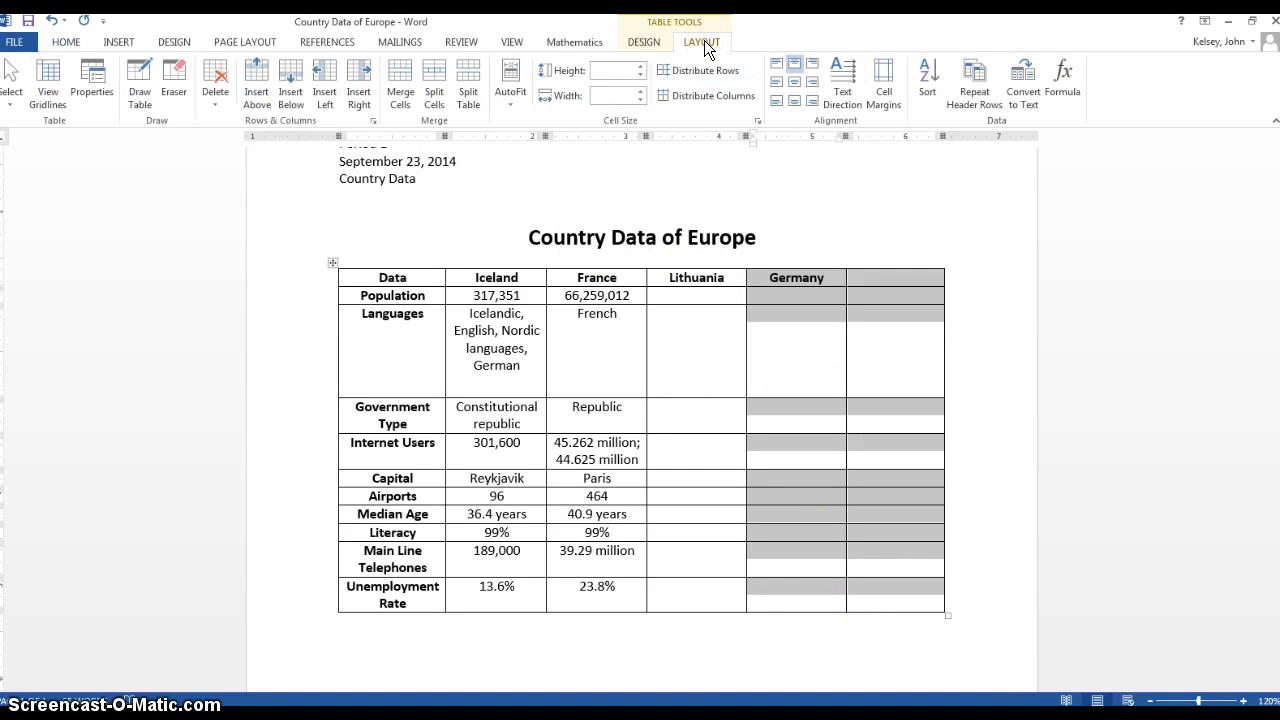
pyautogui.click(646, 42)
pyautogui.click(703, 45)
pyautogui.click(695, 42)
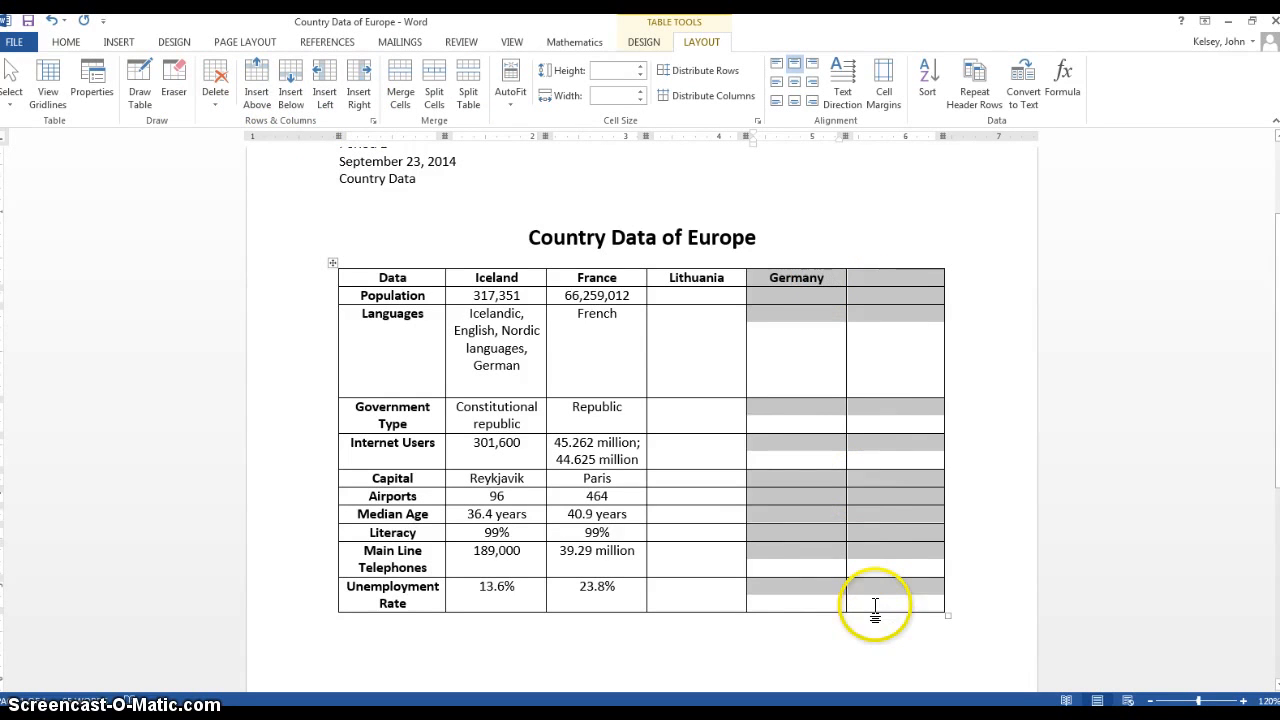
pyautogui.click(215, 96)
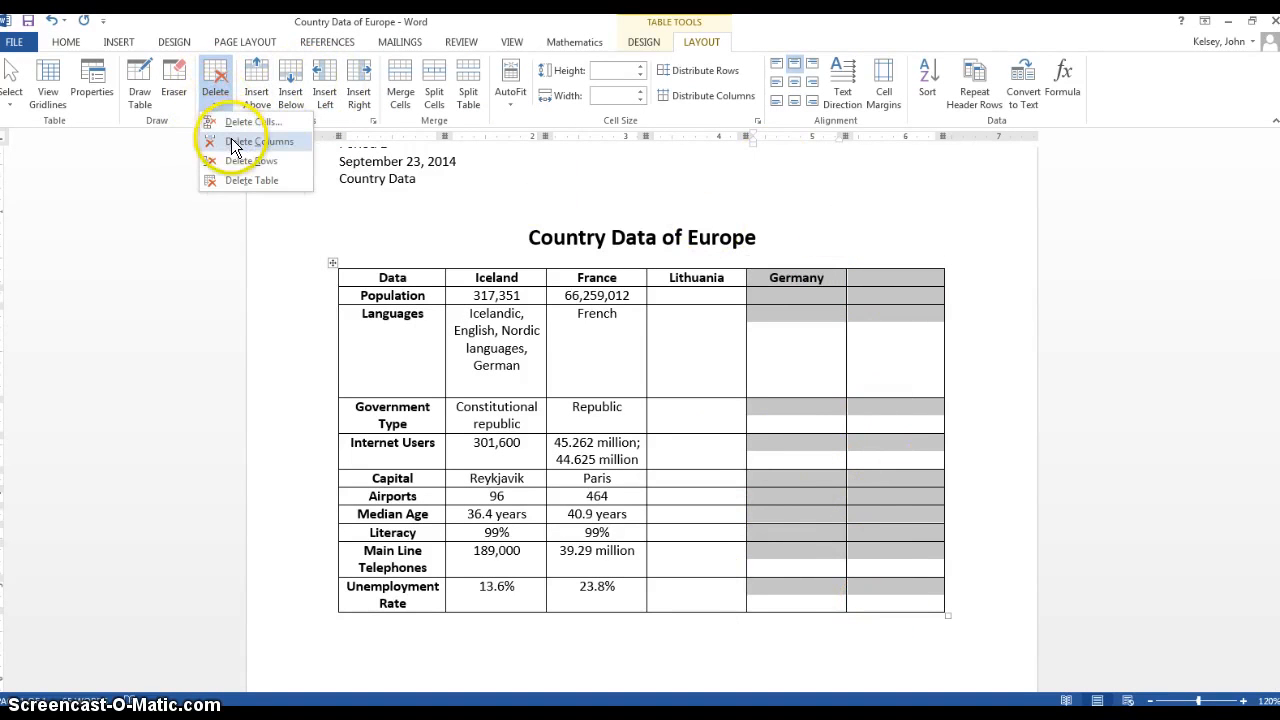
pyautogui.click(231, 141)
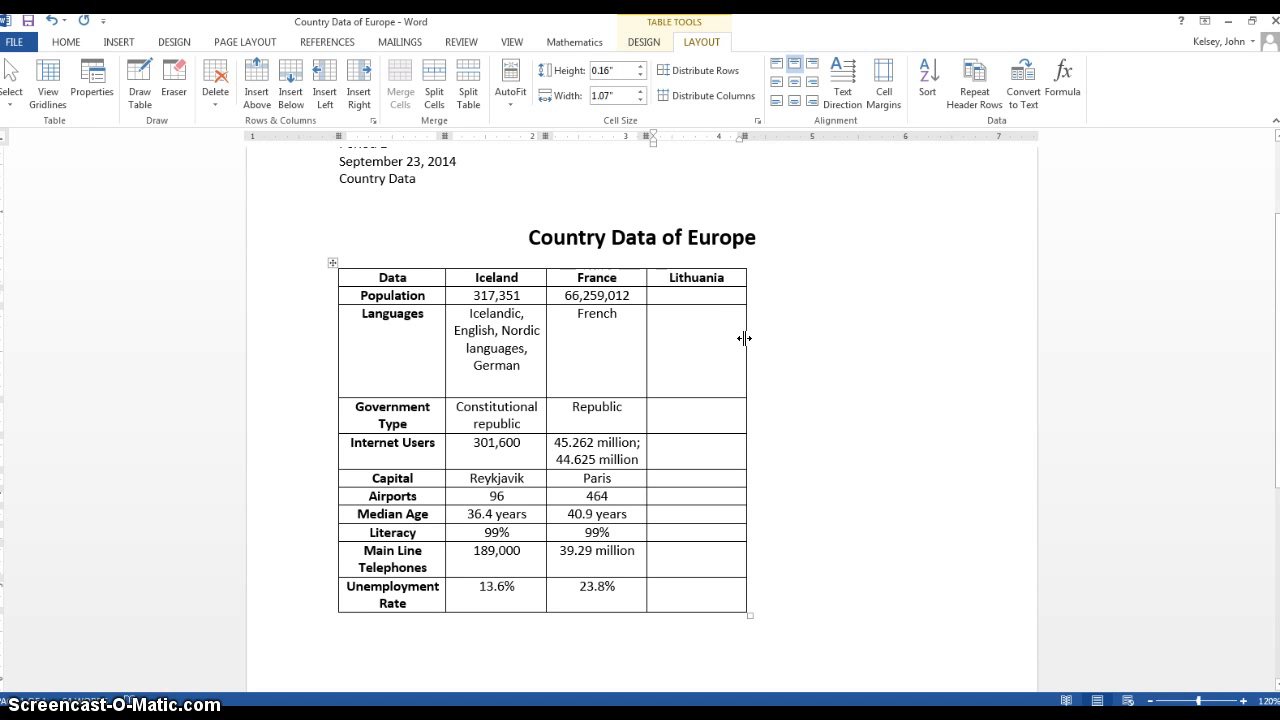
# - Widen the Lithuania column to about 3.01" and distribute the widths of all four table columns equally
pyautogui.moveTo(744, 338); pyautogui.dragTo(926, 351)
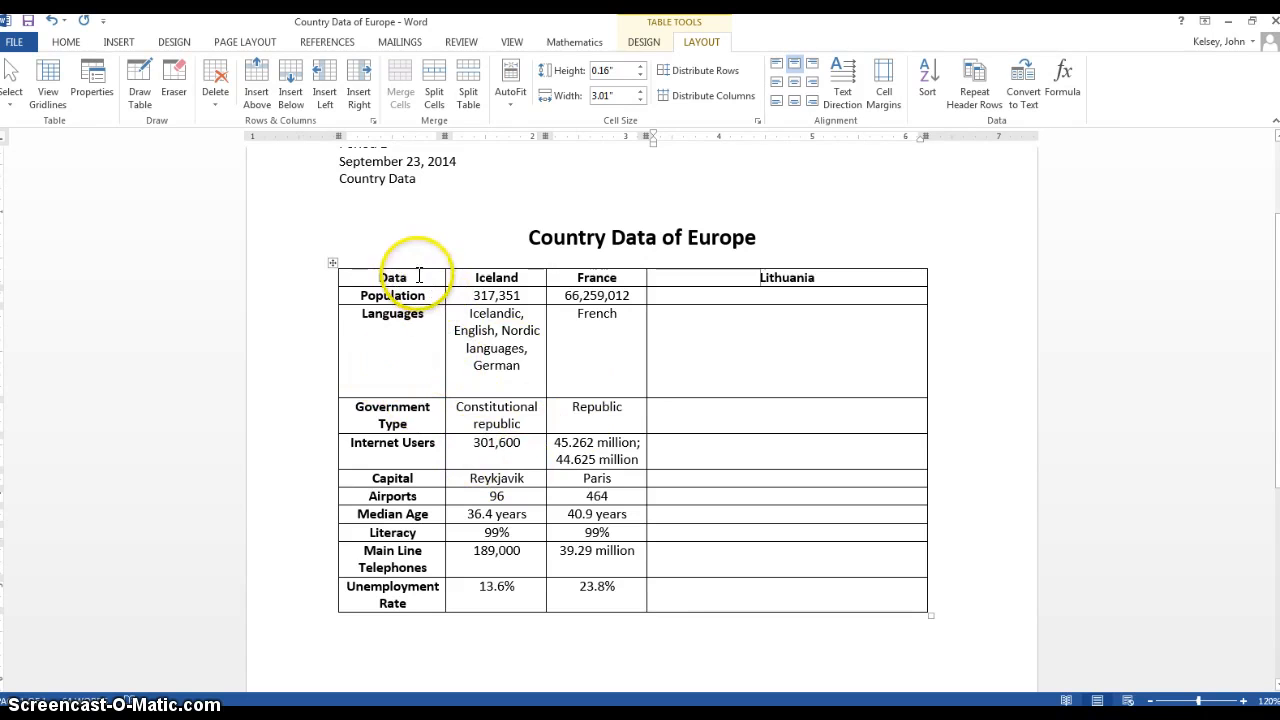
pyautogui.moveTo(419, 276); pyautogui.dragTo(734, 585)
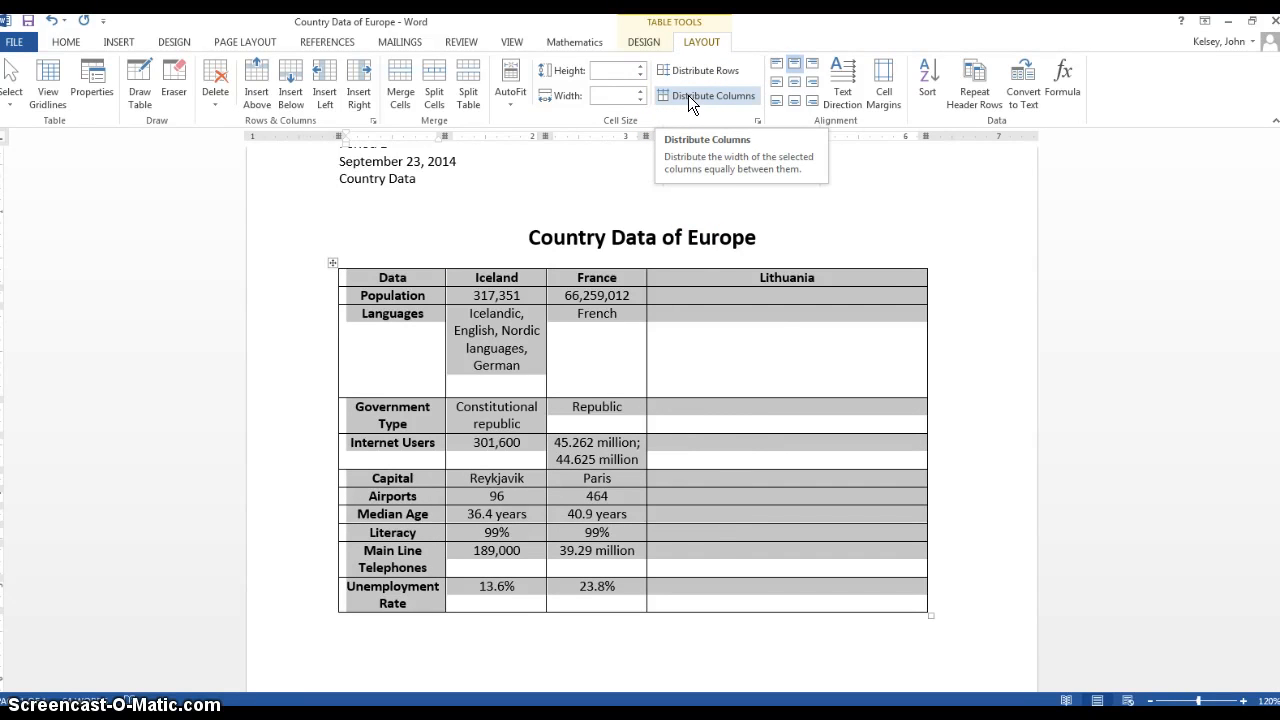
pyautogui.click(688, 95)
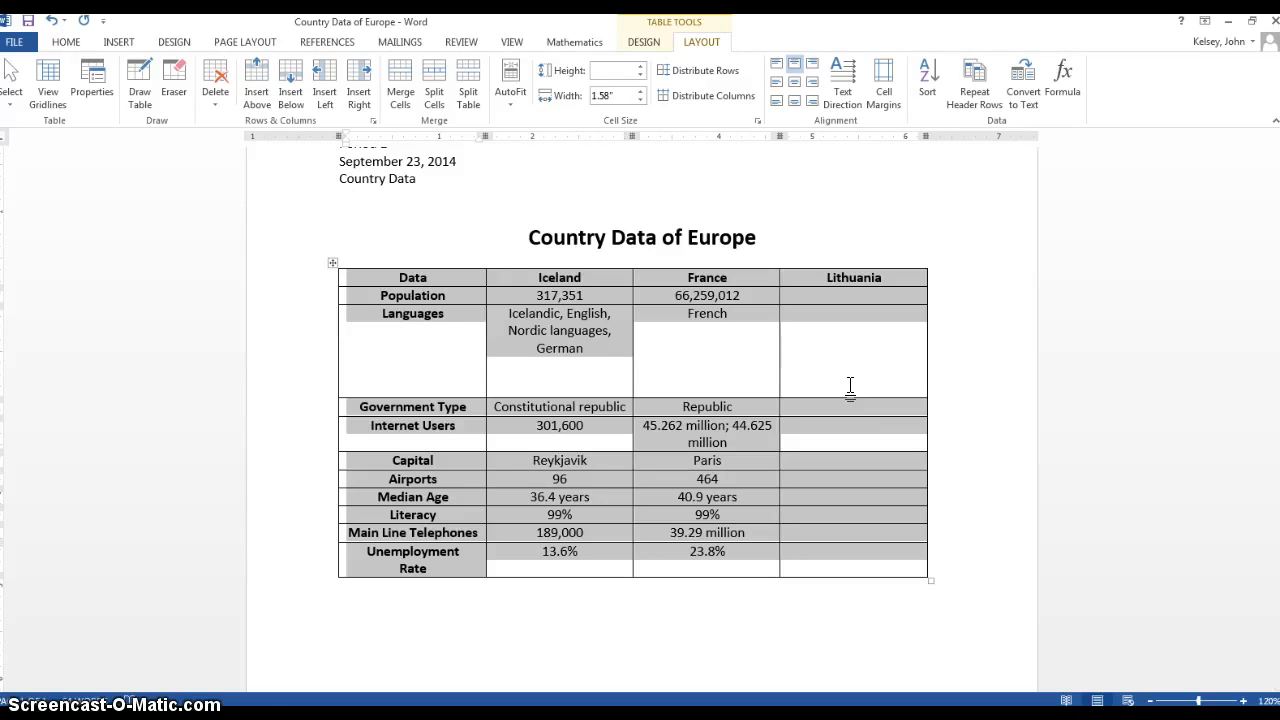
pyautogui.click(835, 325)
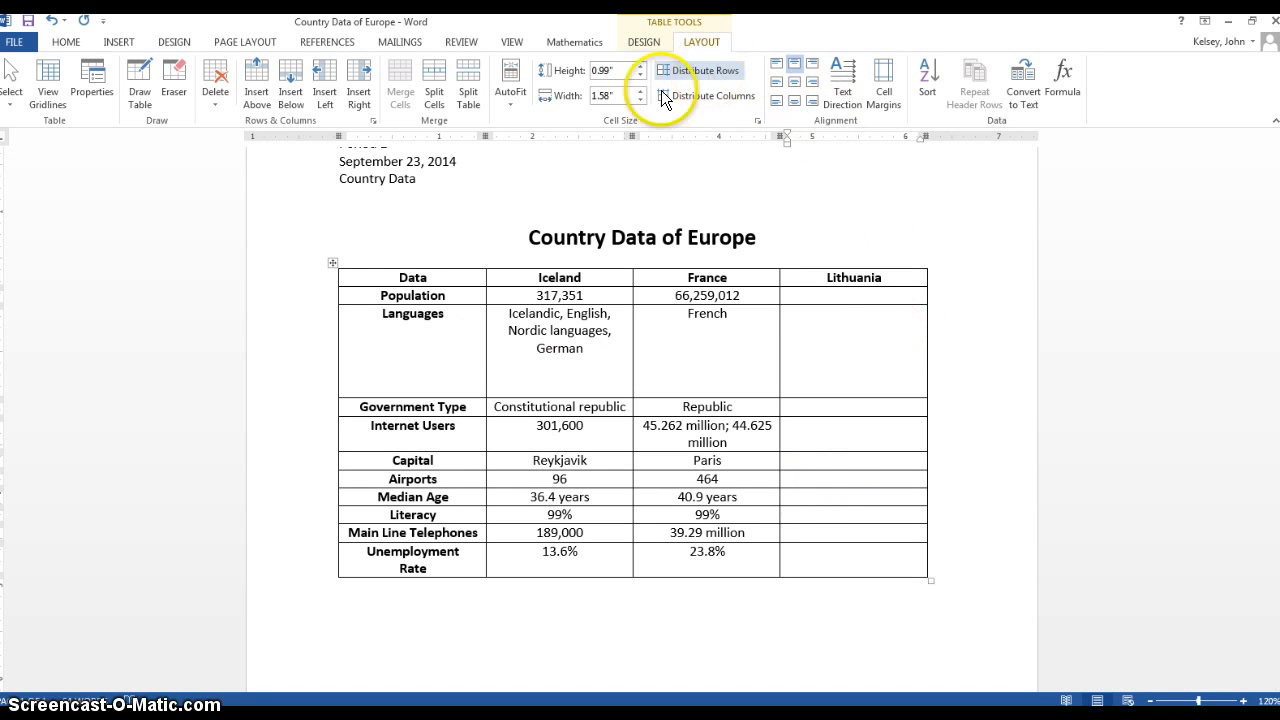
# - Shrink the Languages row to a height of about 0.56", removing the empty space below its text
pyautogui.moveTo(404, 277)
pyautogui.mouseDown()
pyautogui.moveTo(837, 277)
pyautogui.moveTo(849, 557)
pyautogui.moveTo(860, 357)
pyautogui.mouseUp()
pyautogui.click(571, 371)
pyautogui.click(637, 352)
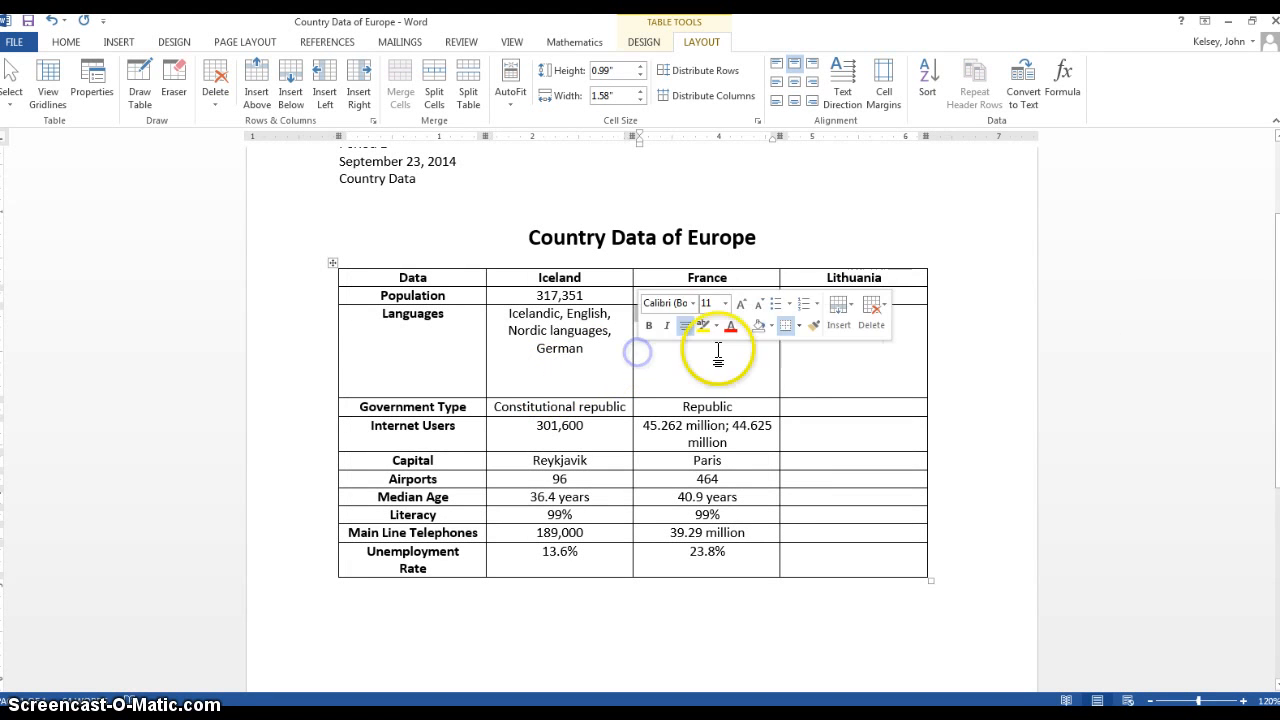
pyautogui.click(730, 356)
pyautogui.click(855, 358)
pyautogui.click(464, 359)
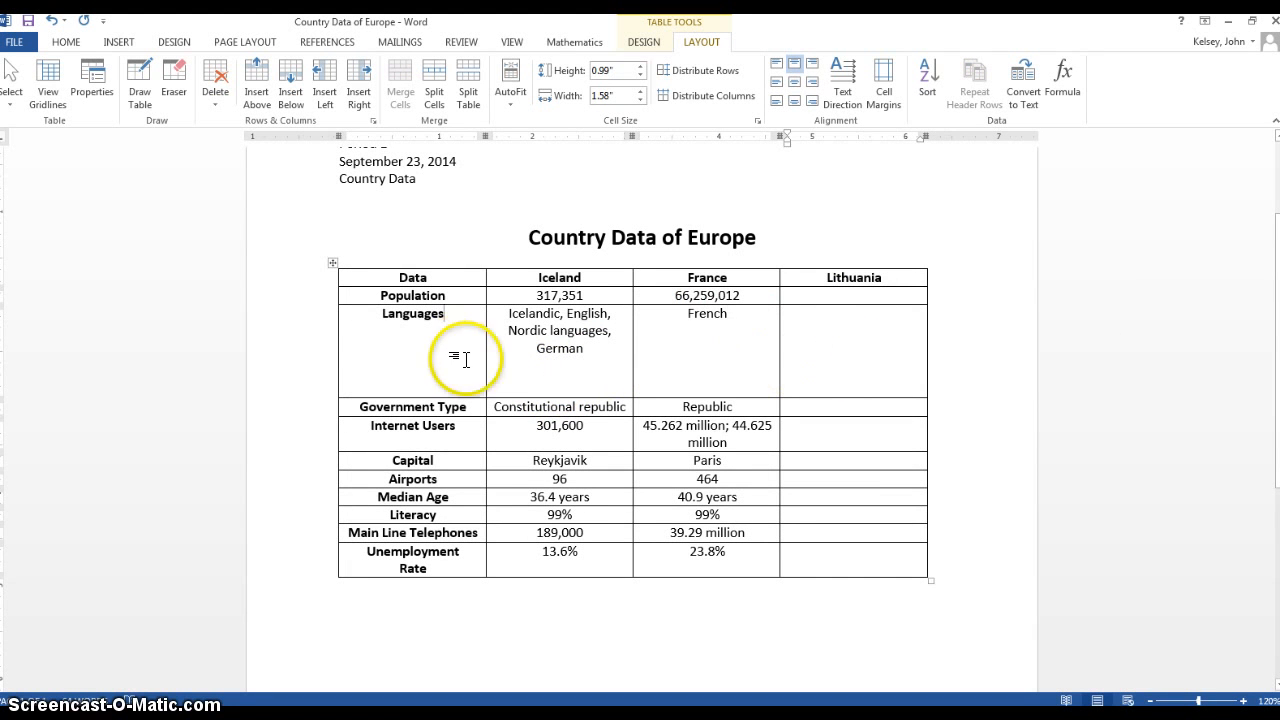
pyautogui.click(568, 372)
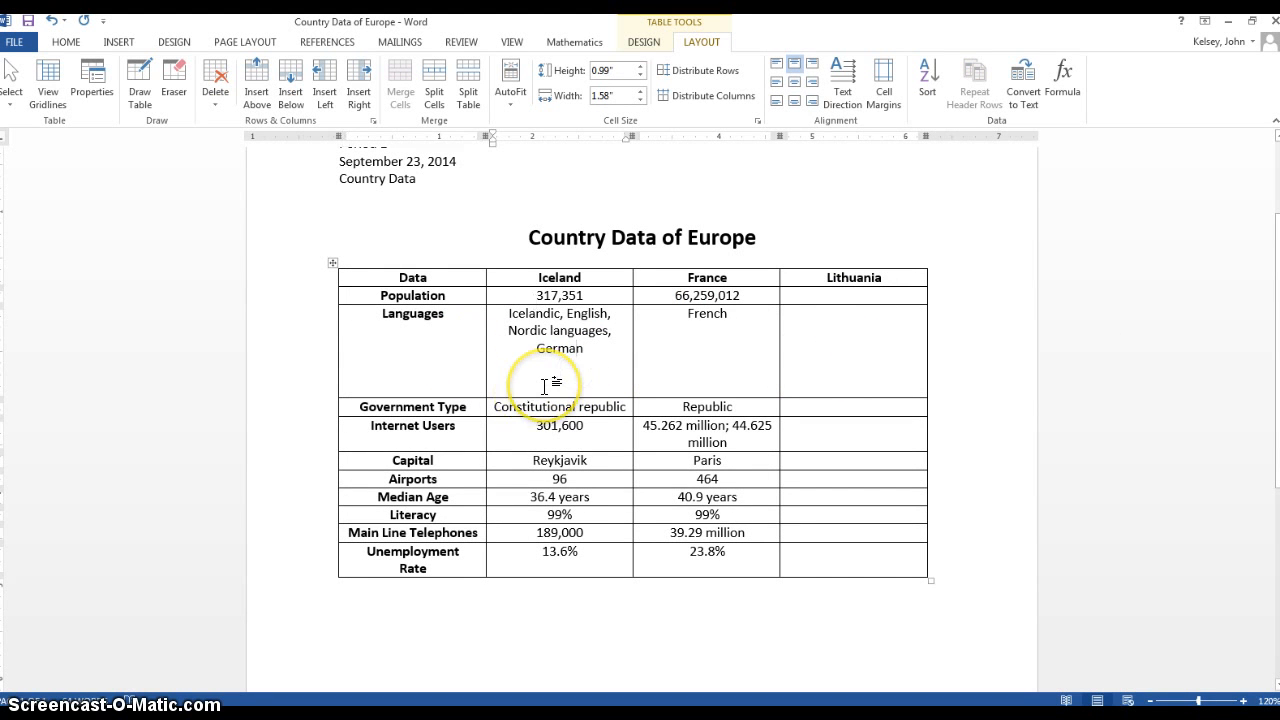
pyautogui.click(611, 347)
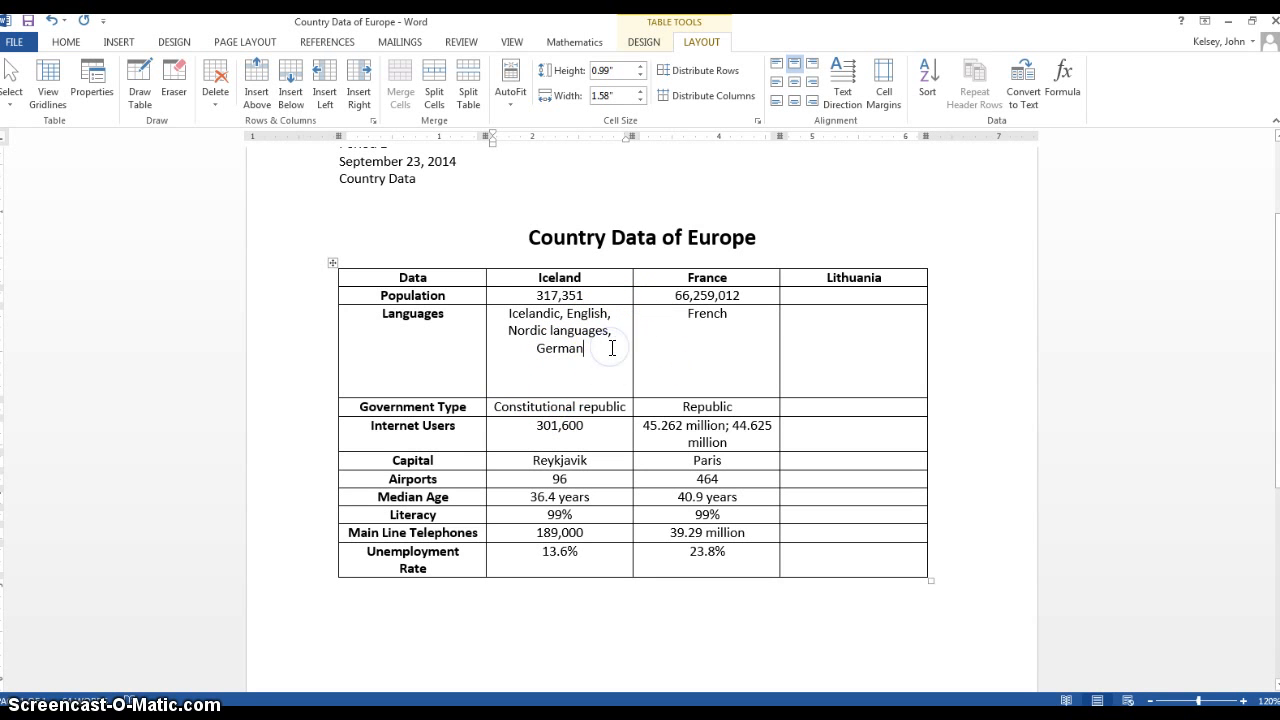
pyautogui.moveTo(603, 397); pyautogui.dragTo(605, 358)
pyautogui.click(541, 326)
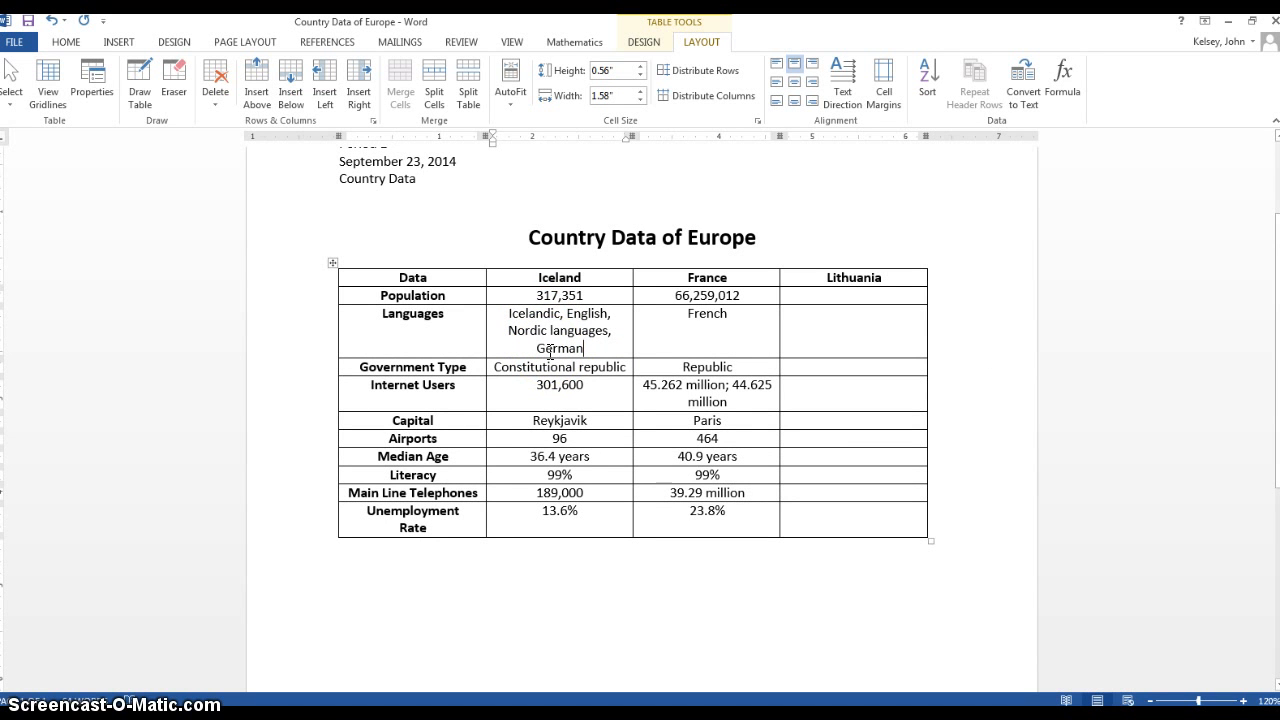
# - Set the height of all rows from Population through Unemployment Rate to 0.5"
pyautogui.moveTo(457, 294); pyautogui.dragTo(811, 517)
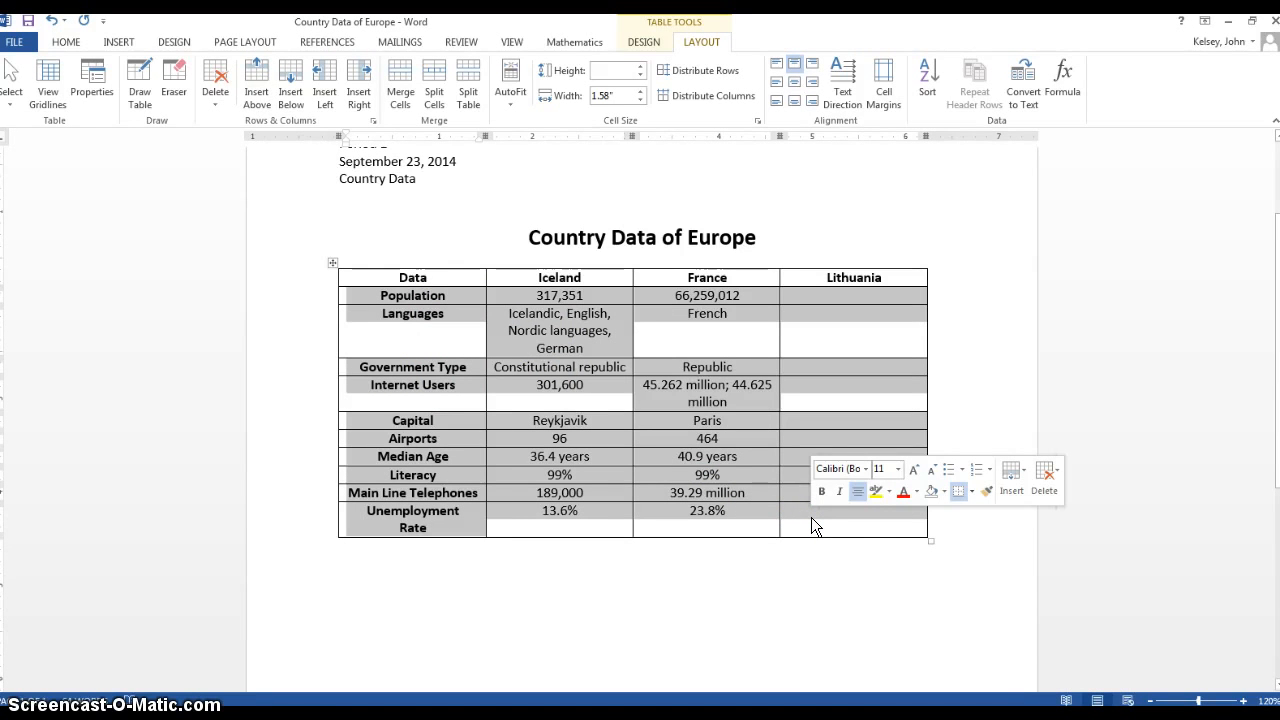
pyautogui.click(895, 562)
pyautogui.click(505, 372)
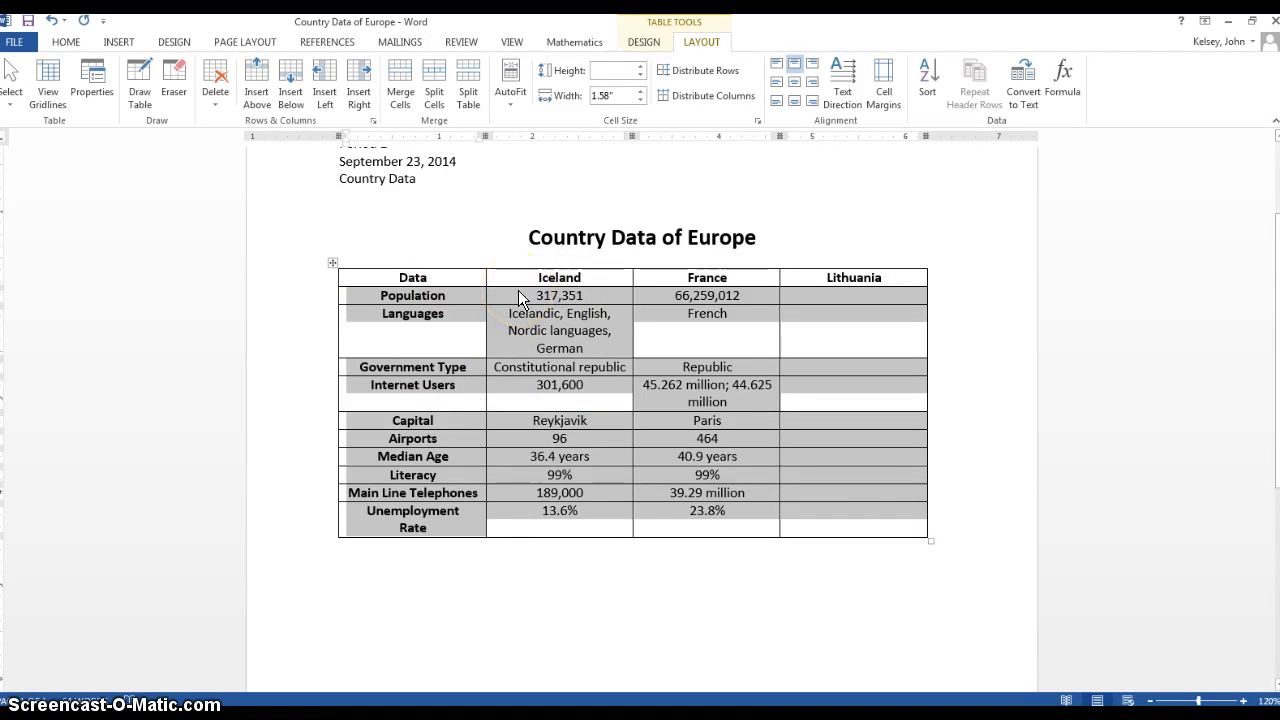
pyautogui.click(607, 73)
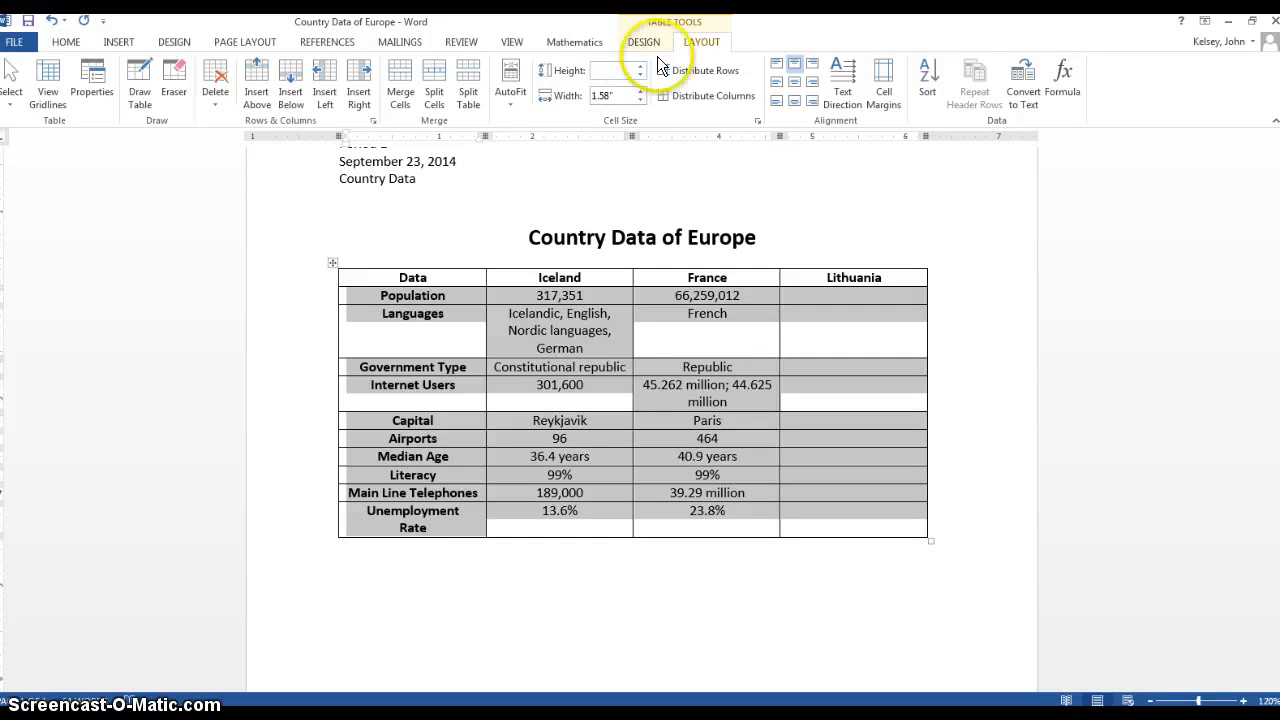
pyautogui.click(641, 66)
pyautogui.click(641, 66)
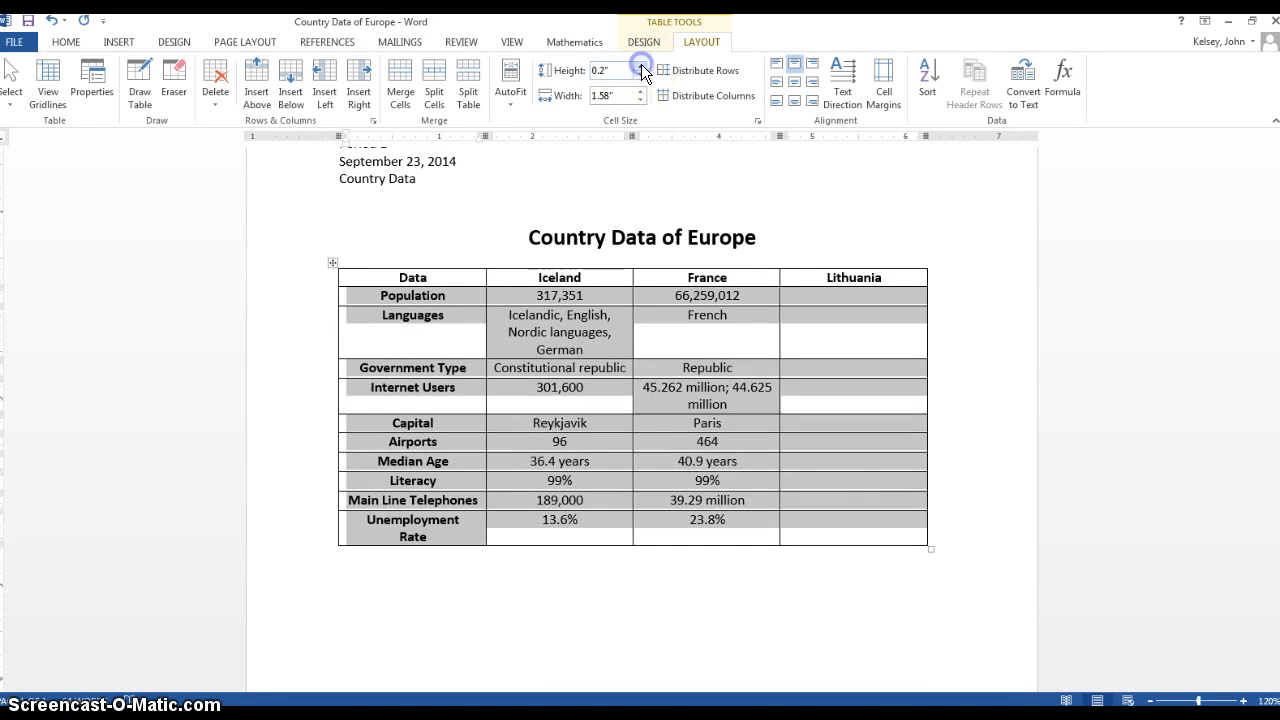
pyautogui.click(641, 66)
pyautogui.click(641, 66)
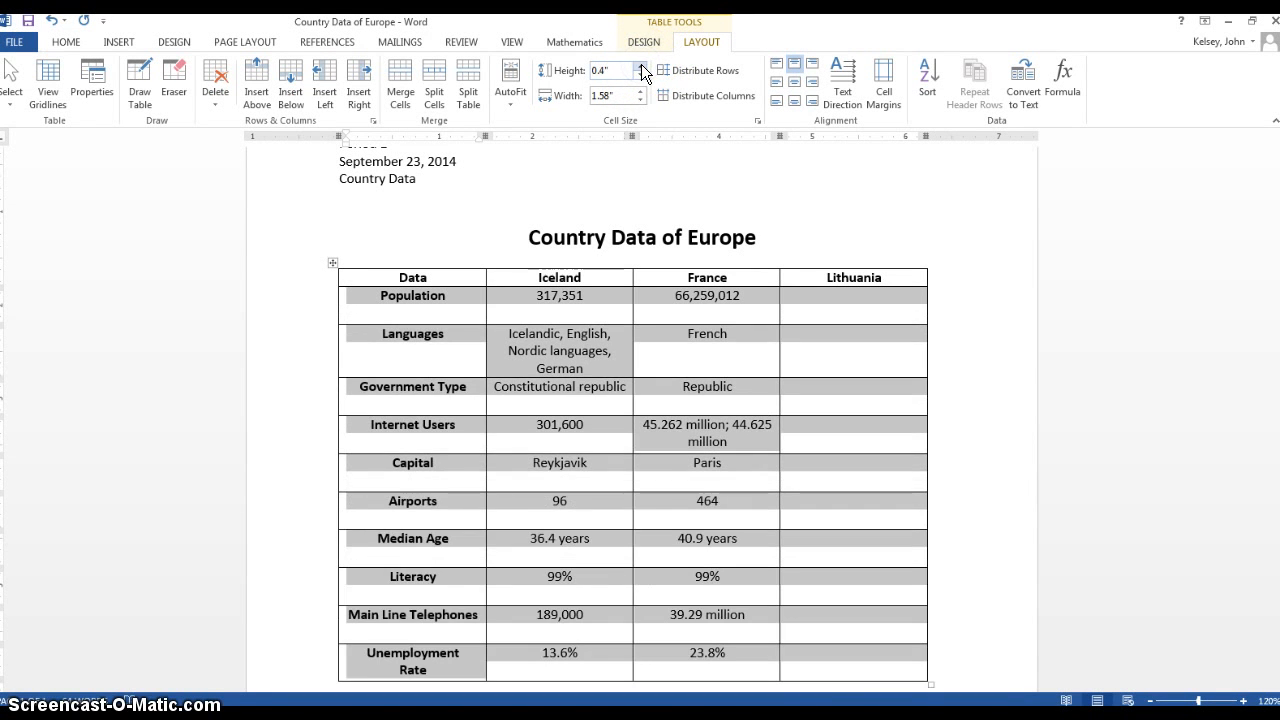
pyautogui.click(641, 66)
pyautogui.scroll(-5, 879, 403)
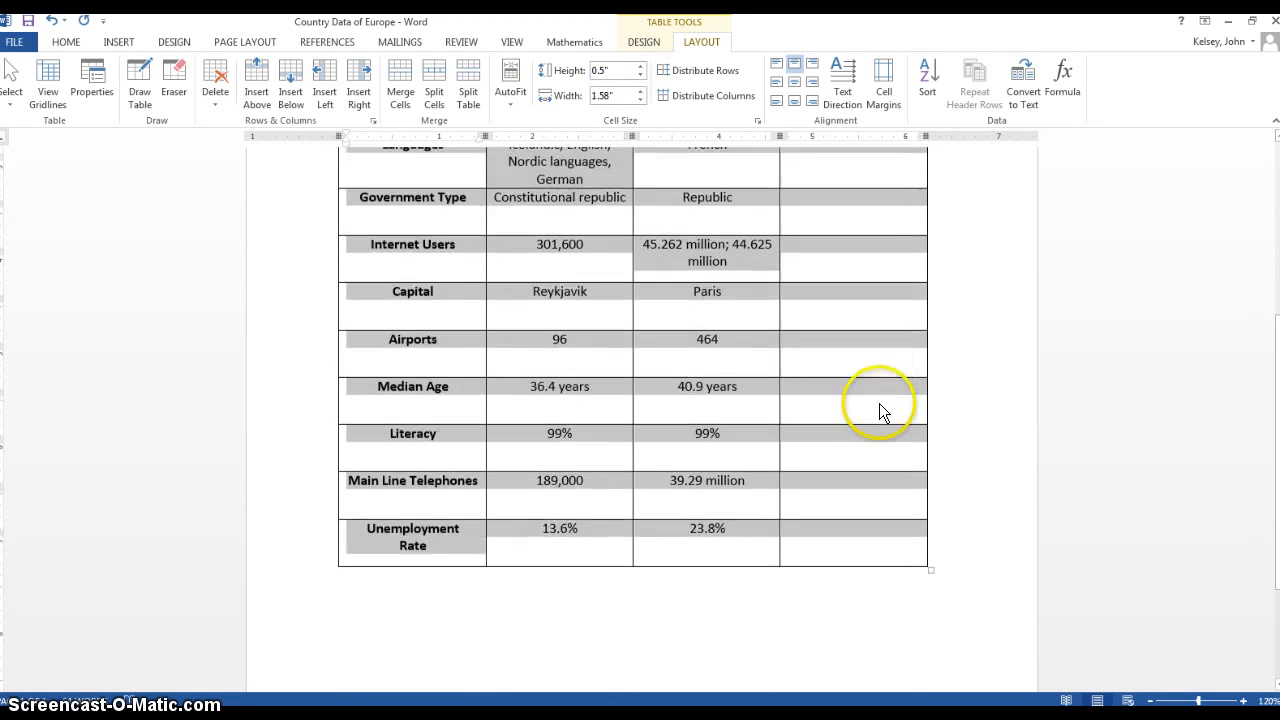
pyautogui.scroll(3, 560, 400)
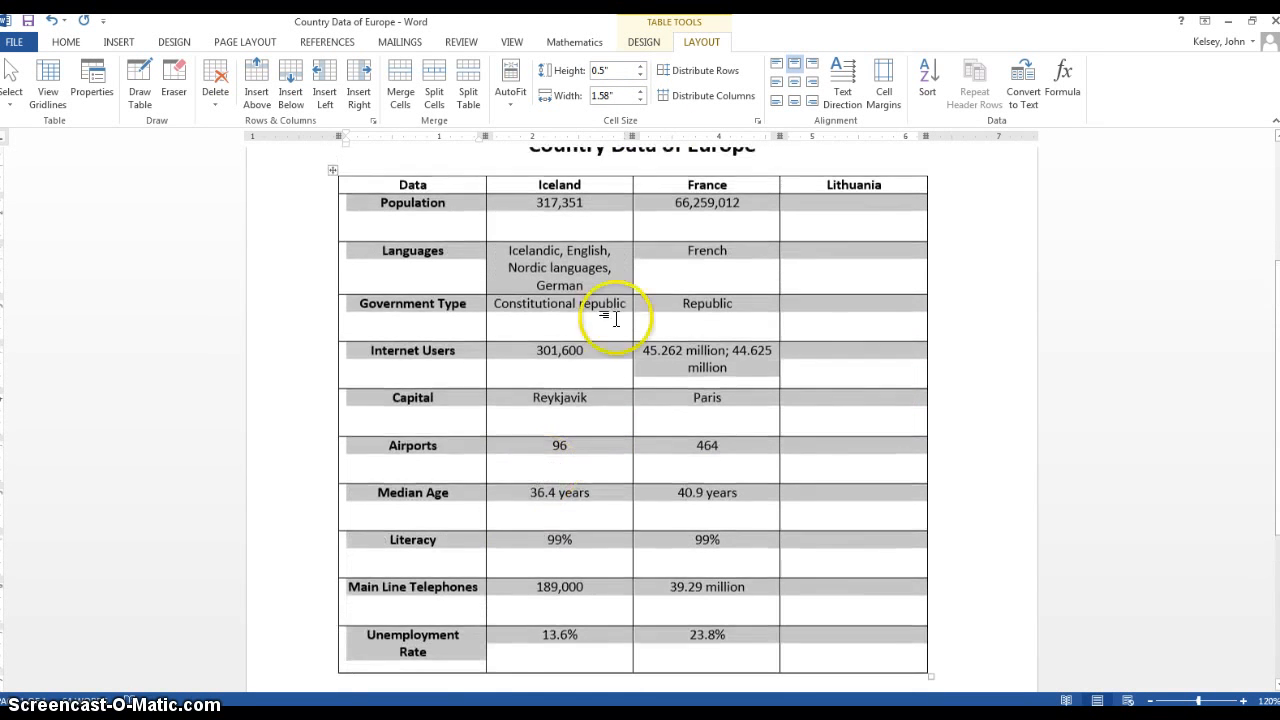
pyautogui.click(640, 66)
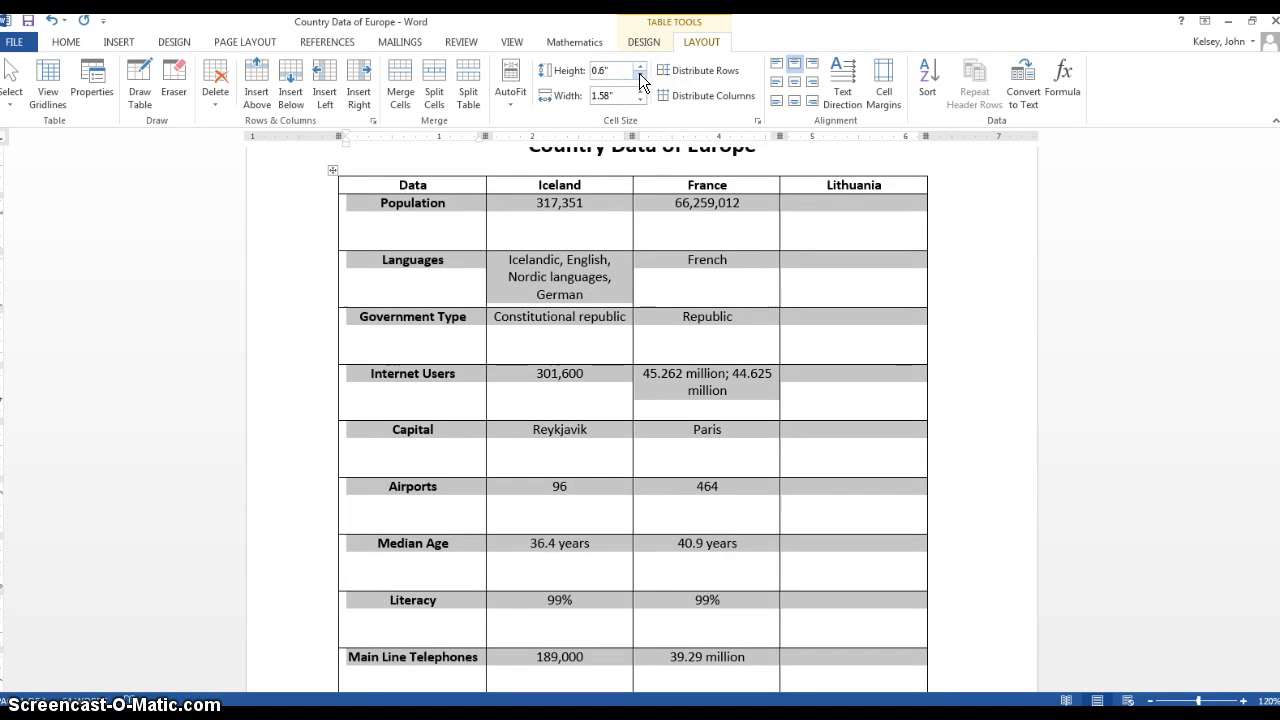
pyautogui.click(639, 75)
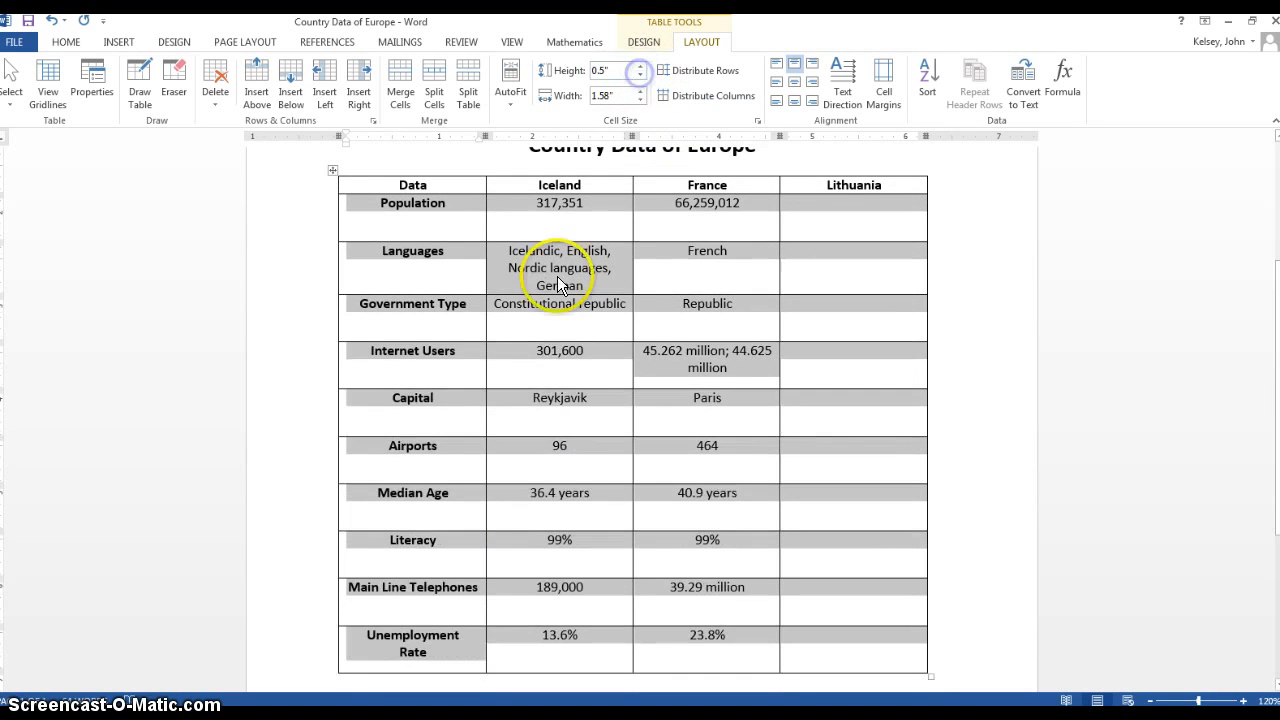
pyautogui.click(440, 252)
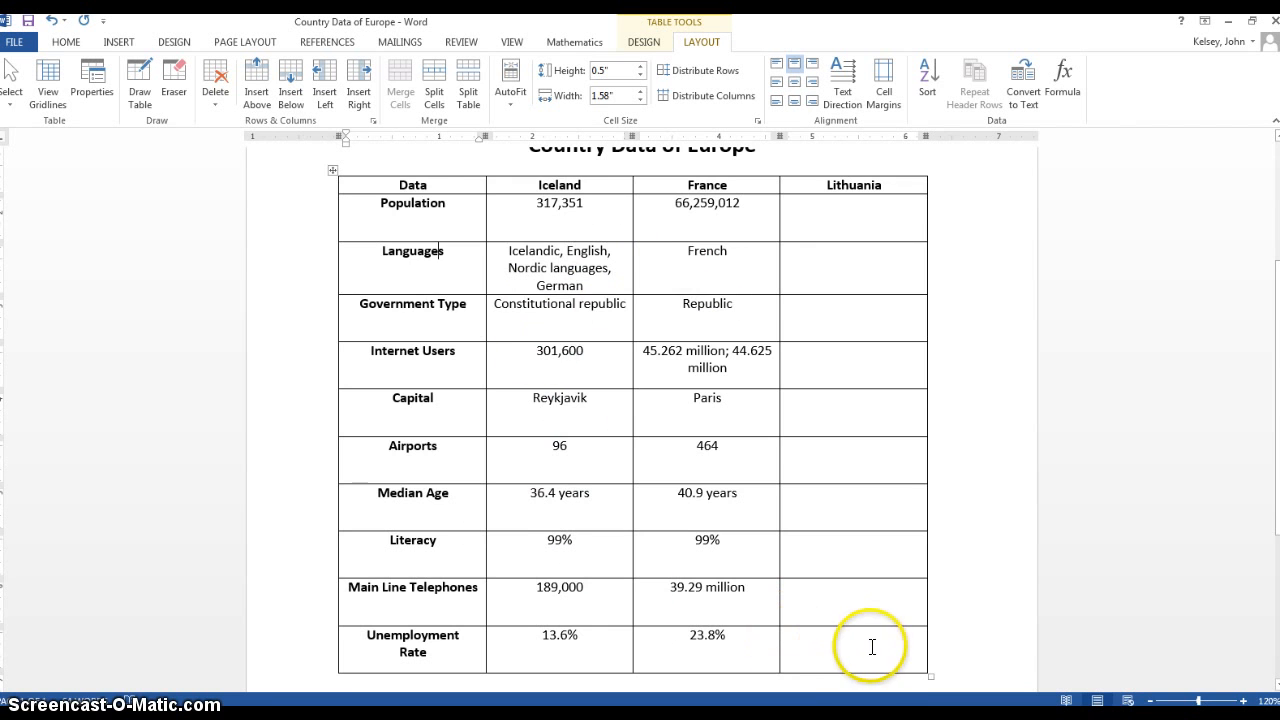
# - Center the text horizontally and vertically in all cells from the Population row through the Unemployment Rate row
pyautogui.scroll(1, 500, 290)
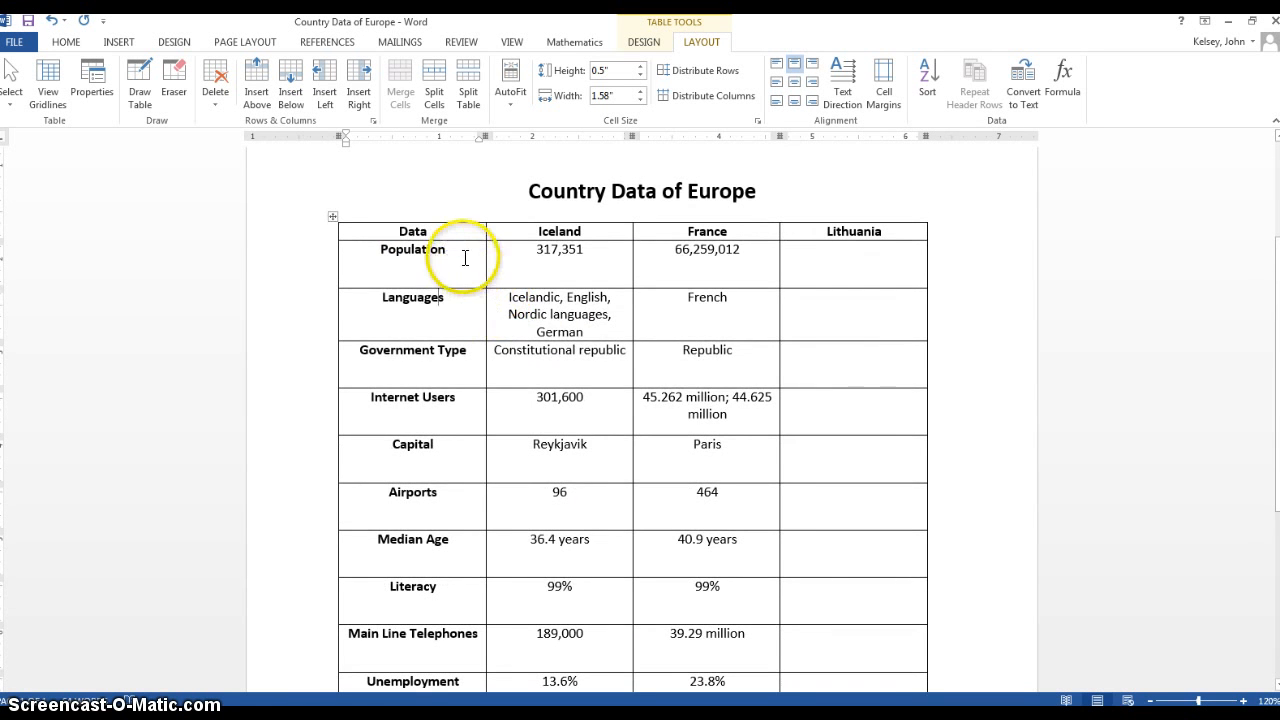
pyautogui.moveTo(463, 257); pyautogui.dragTo(849, 680)
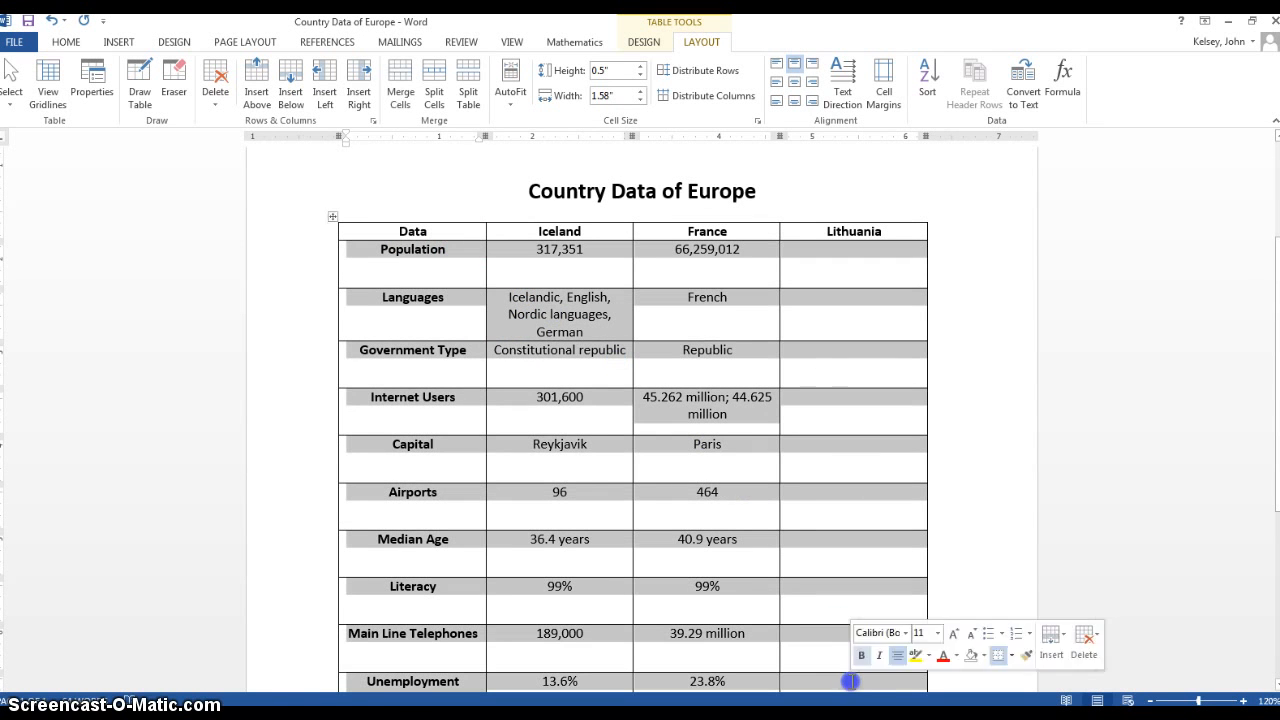
pyautogui.click(795, 85)
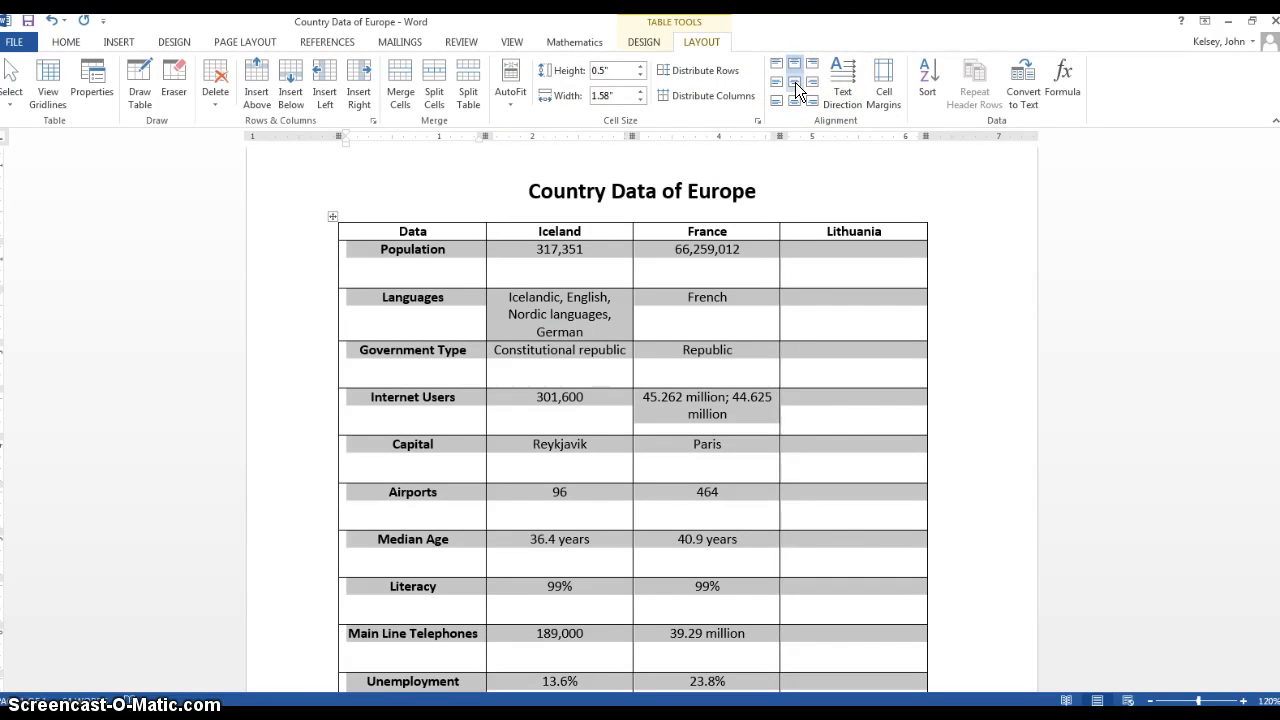
pyautogui.click(795, 85)
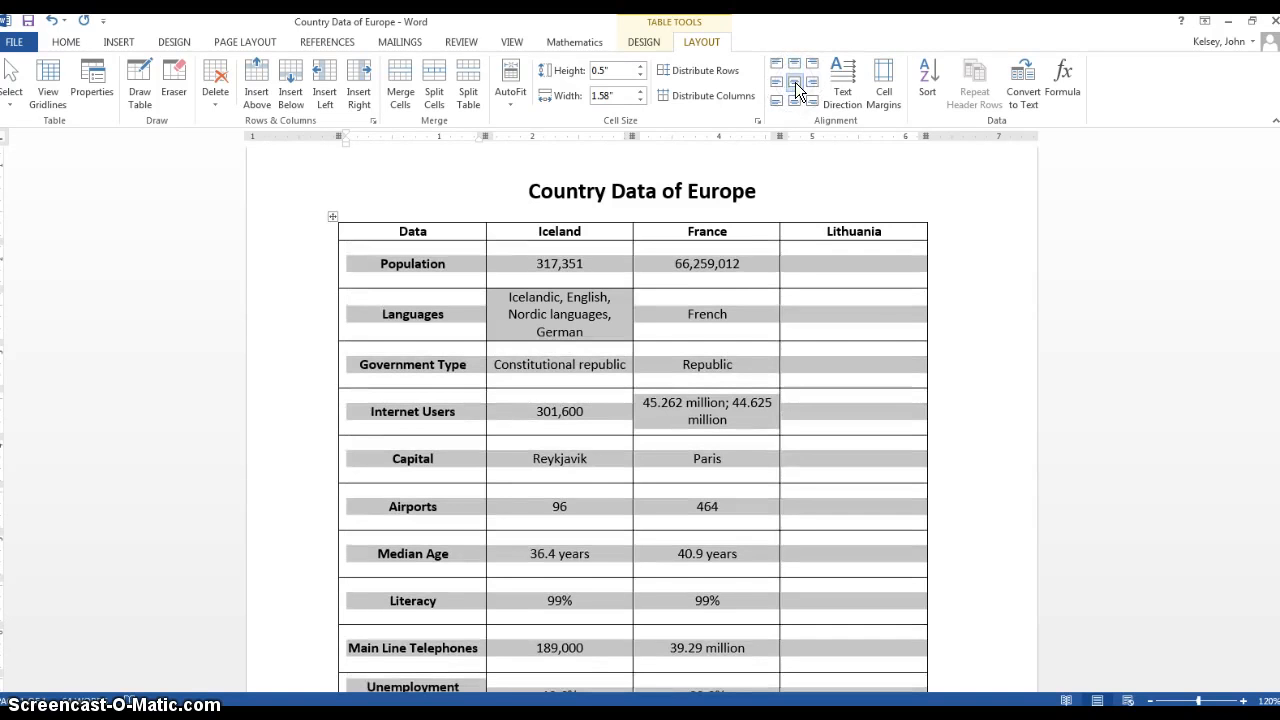
pyautogui.click(735, 320)
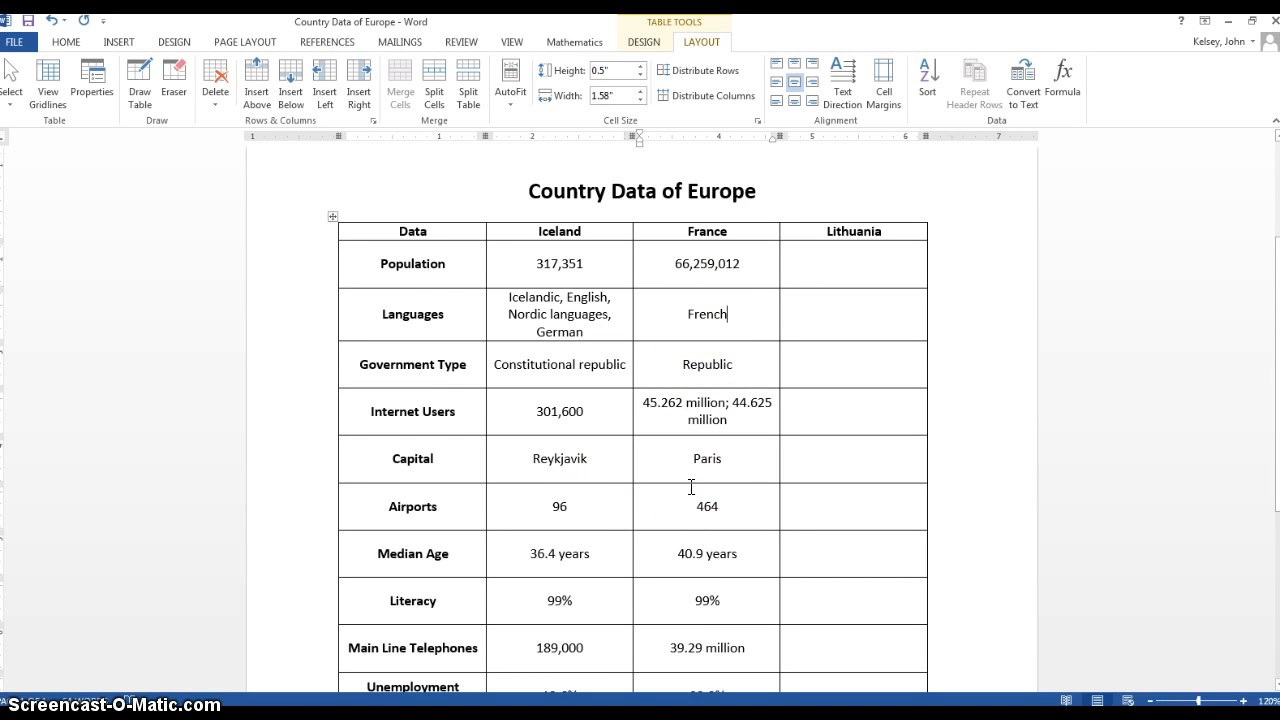
# - Apply the blue grid table style with a solid blue header row and first column and light blue banded rows to the country table
pyautogui.scroll(-3, 514, 403)
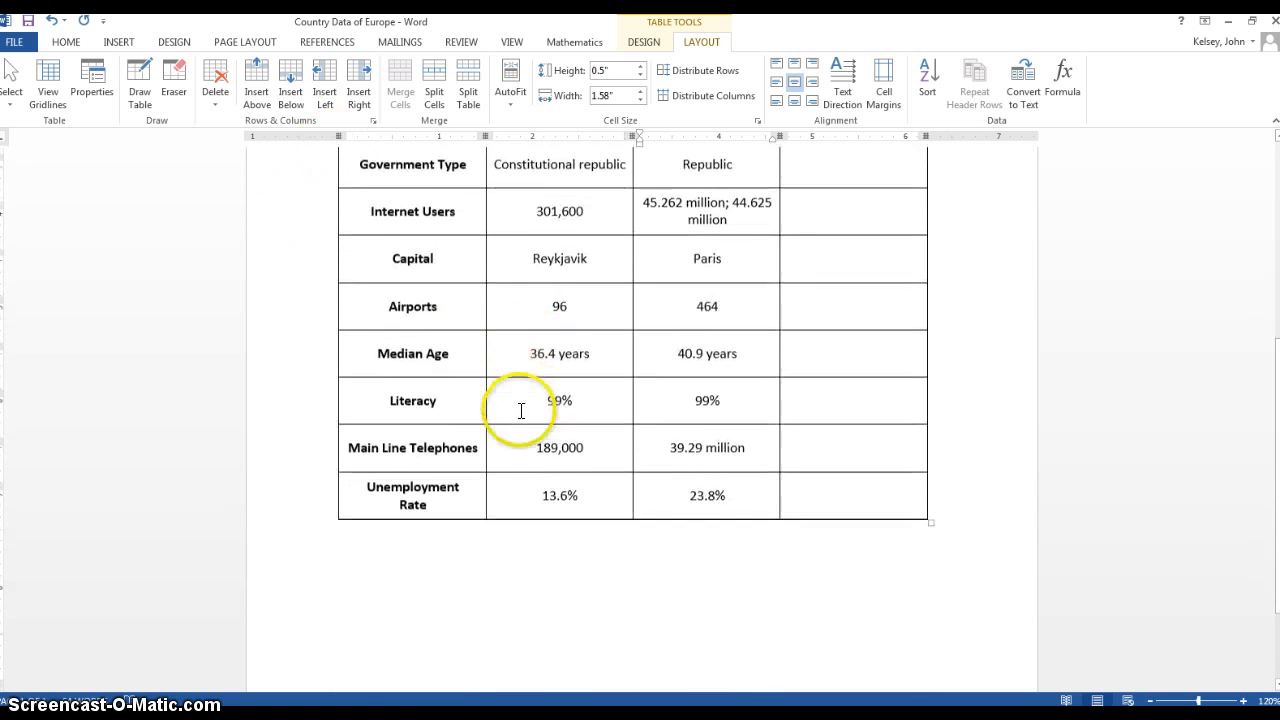
pyautogui.scroll(2, 626, 463)
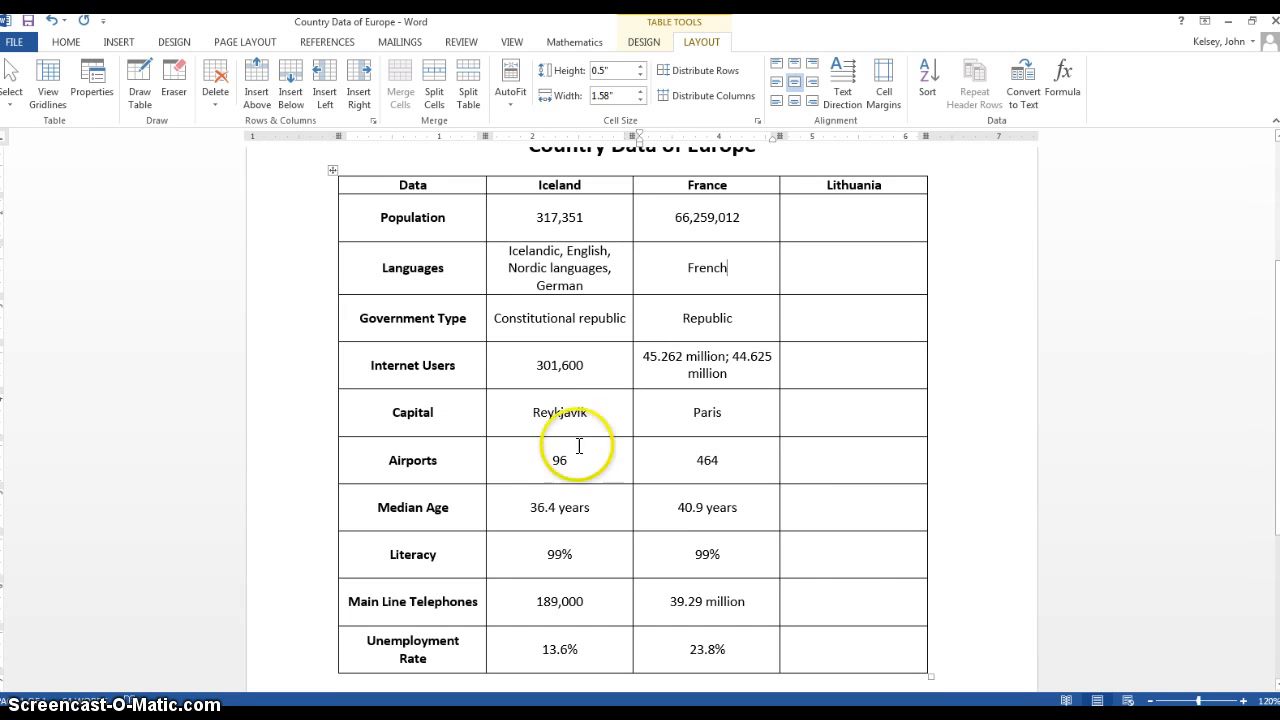
pyautogui.scroll(1, 682, 523)
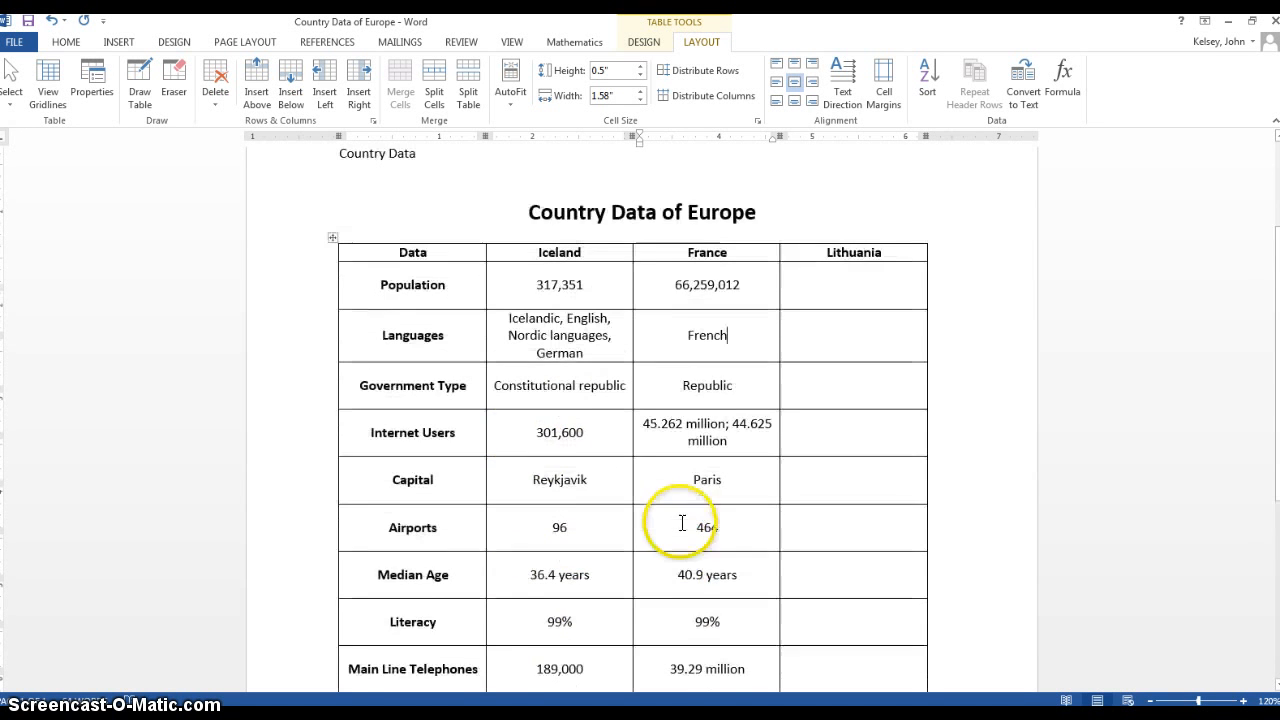
pyautogui.click(646, 42)
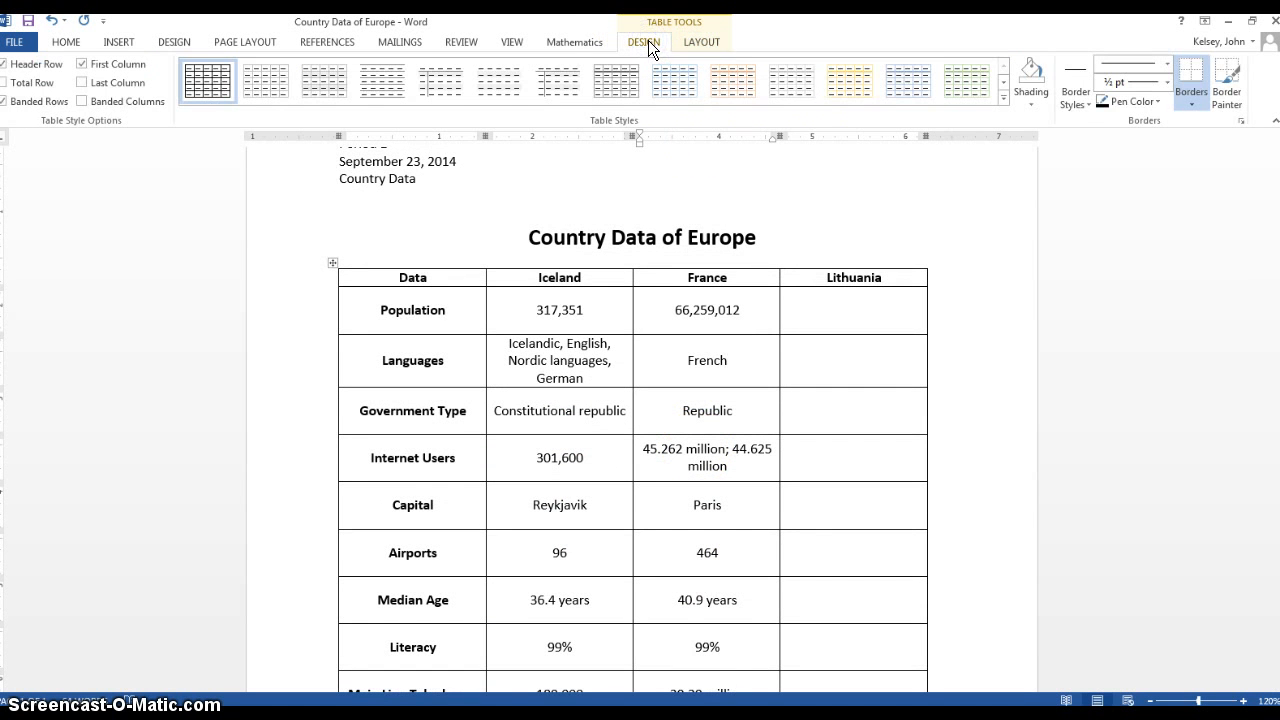
pyautogui.click(1003, 94)
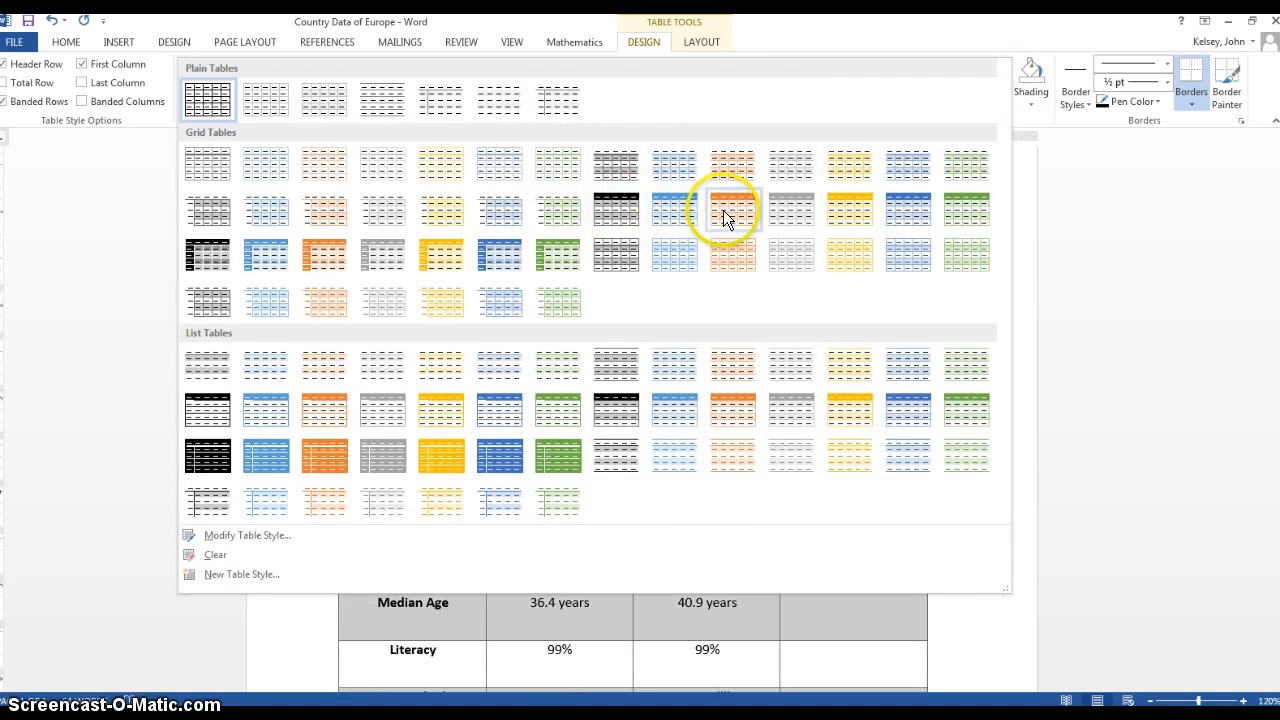
pyautogui.click(1108, 560)
pyautogui.scroll(-2, 1080, 611)
pyautogui.moveTo(900, 185); pyautogui.dragTo(429, 186)
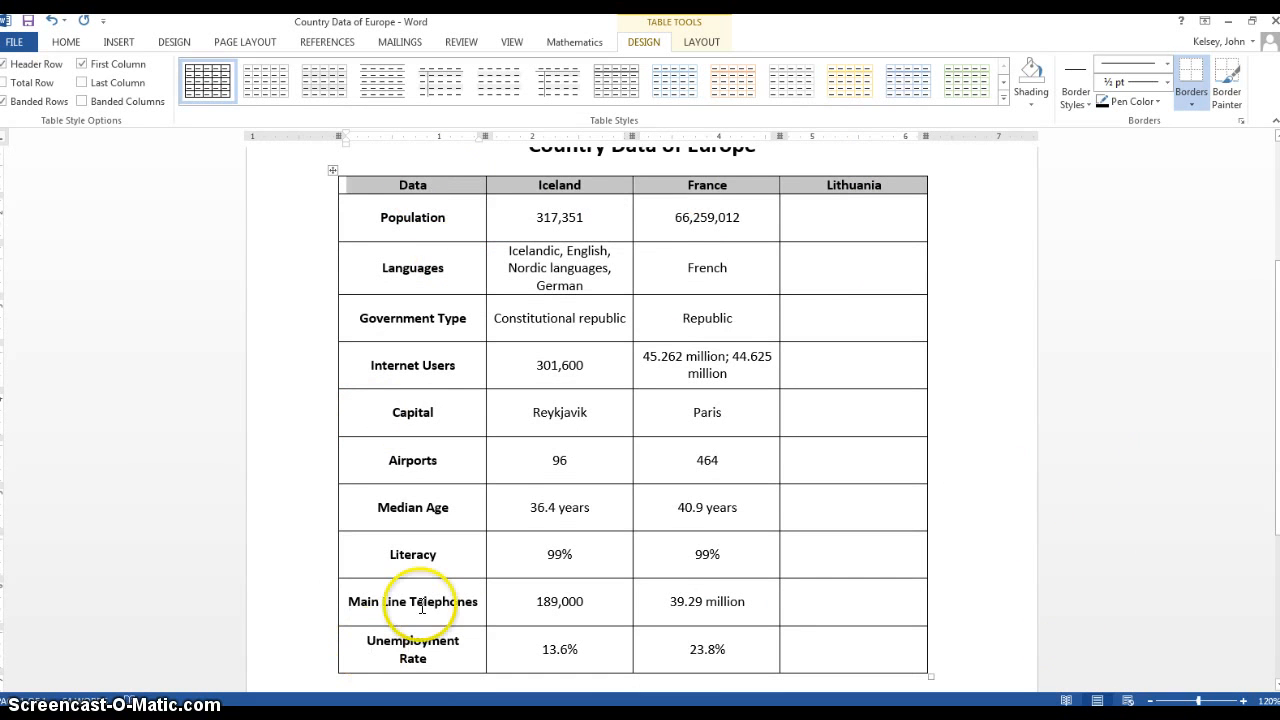
pyautogui.click(1001, 96)
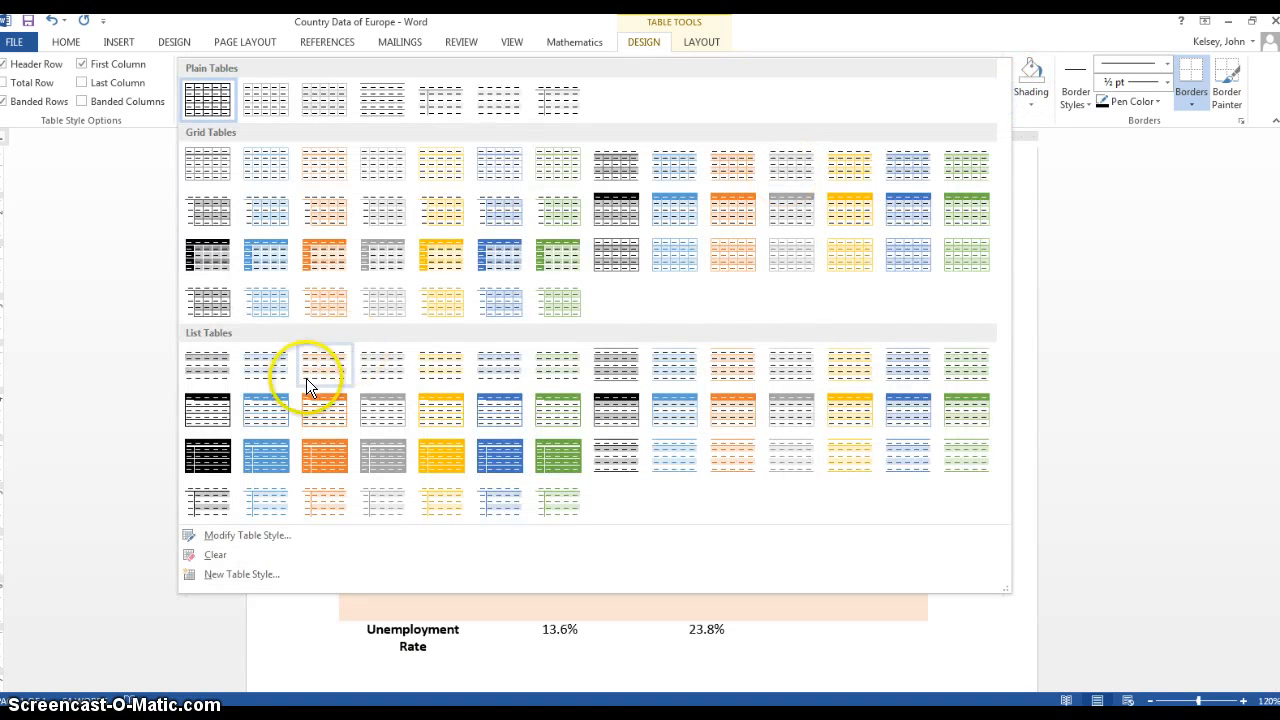
pyautogui.click(490, 256)
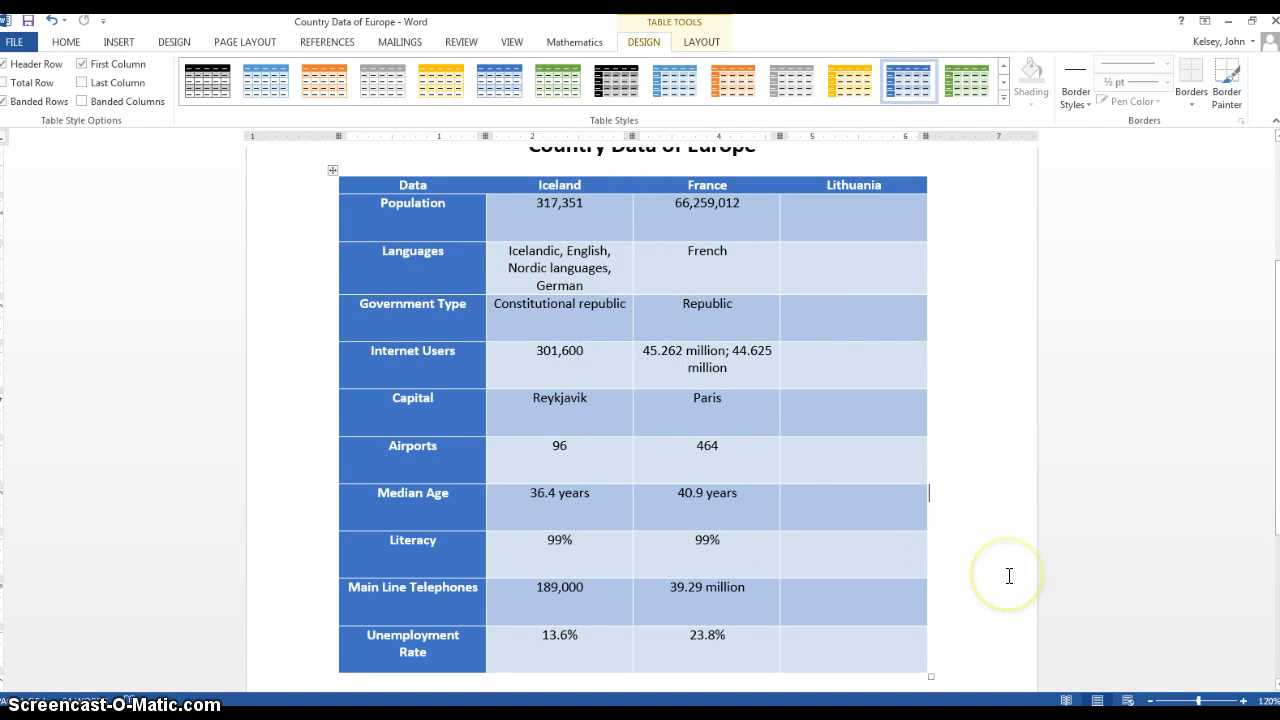
# - Center the text horizontally and vertically in all cells from the Population row through the Unemployment Rate row again
pyautogui.scroll(-1, 1008, 577)
pyautogui.scroll(2, 900, 420)
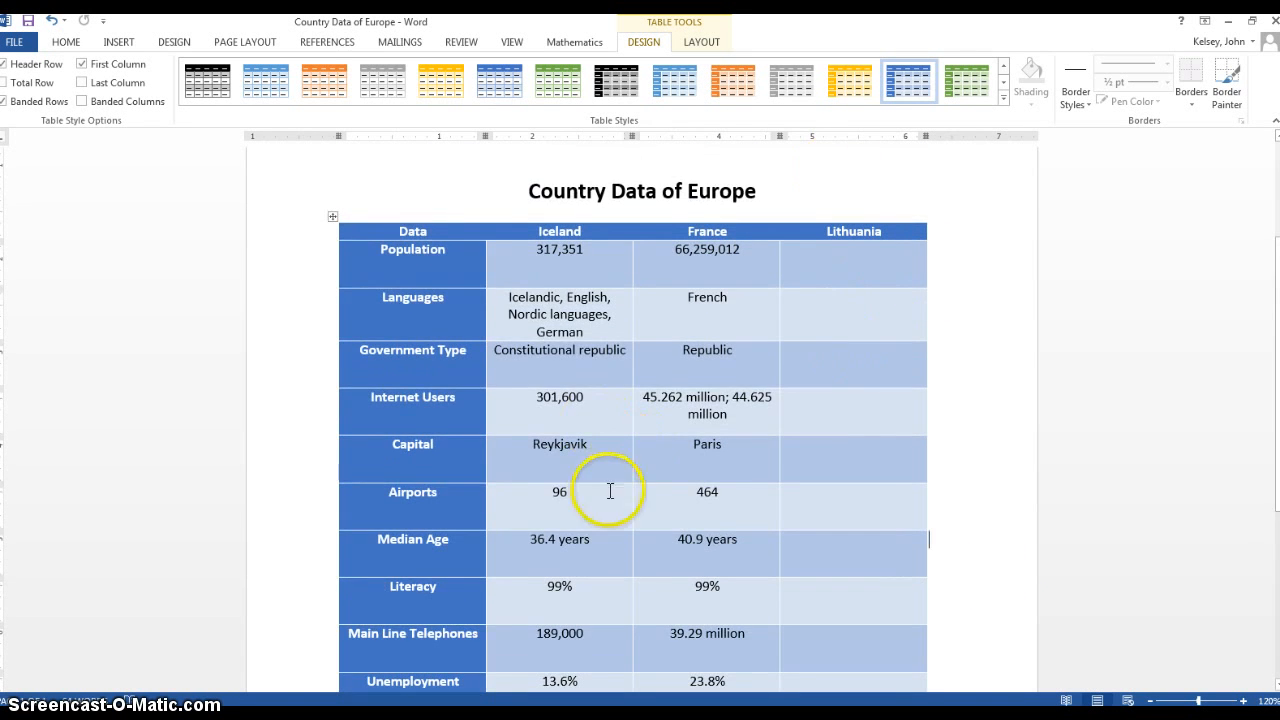
pyautogui.click(699, 42)
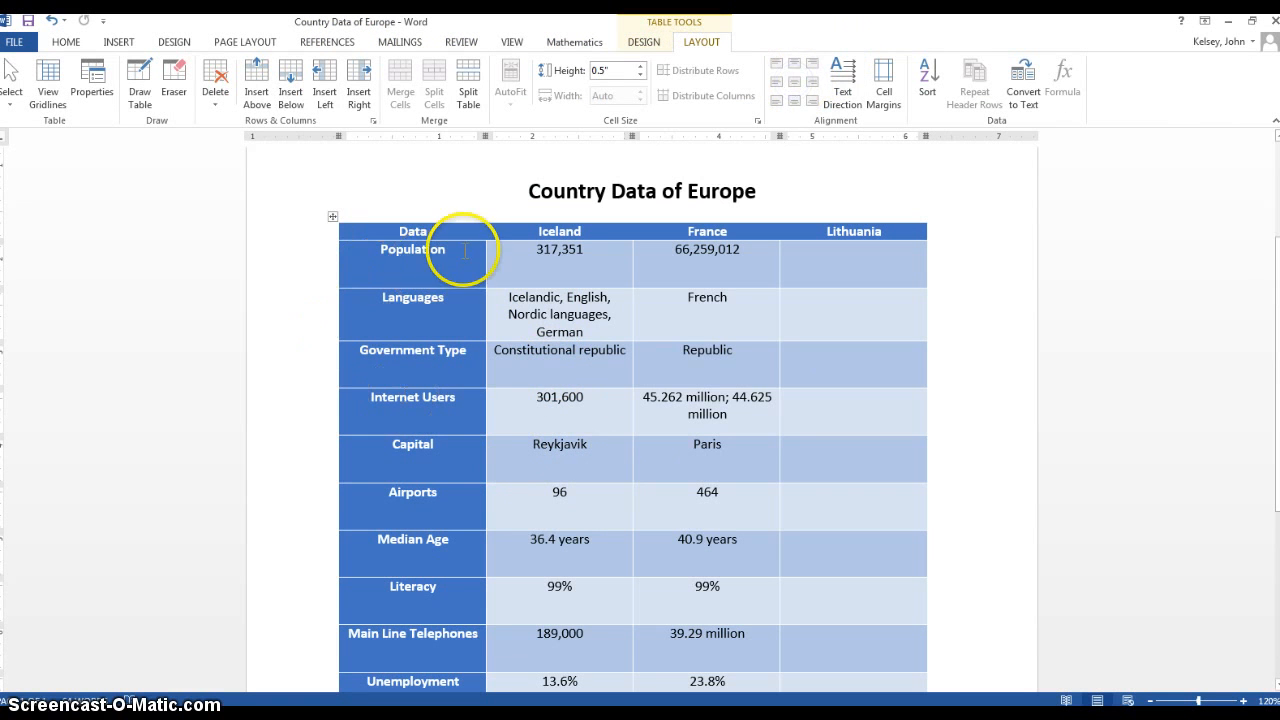
pyautogui.moveTo(463, 250); pyautogui.dragTo(715, 690)
pyautogui.moveTo(646, 663); pyautogui.dragTo(814, 594)
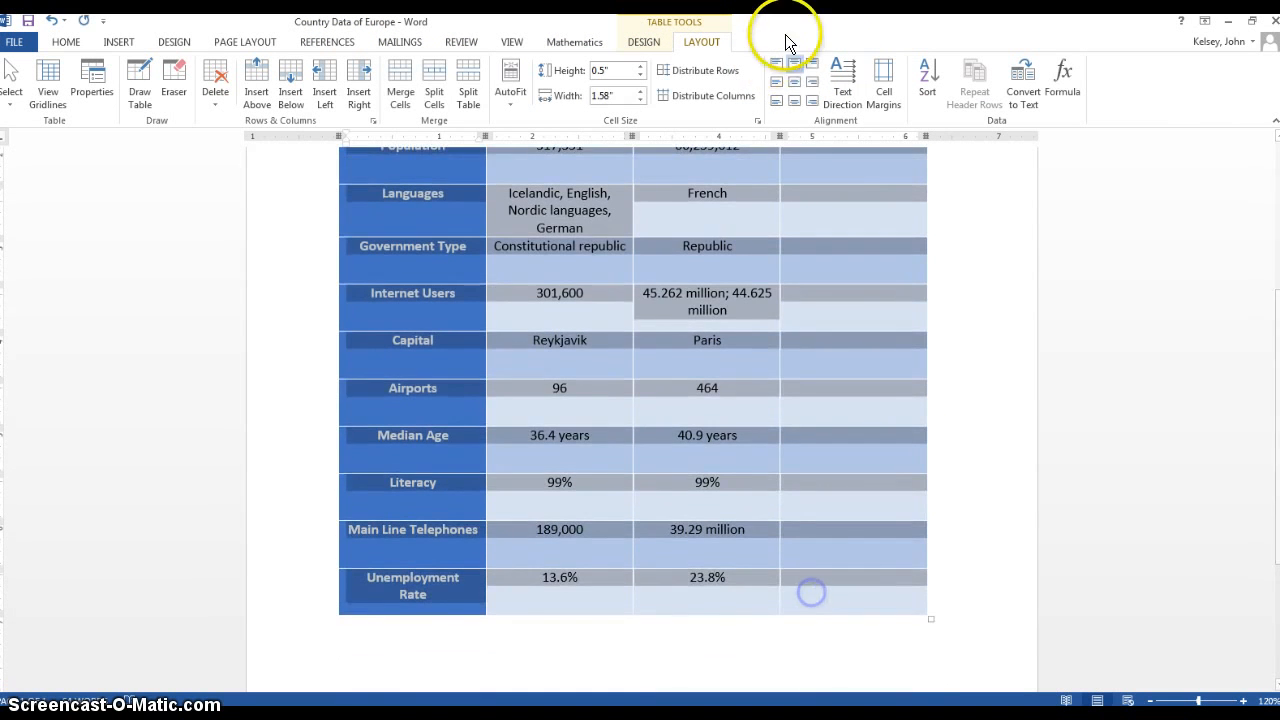
pyautogui.click(795, 82)
pyautogui.click(993, 302)
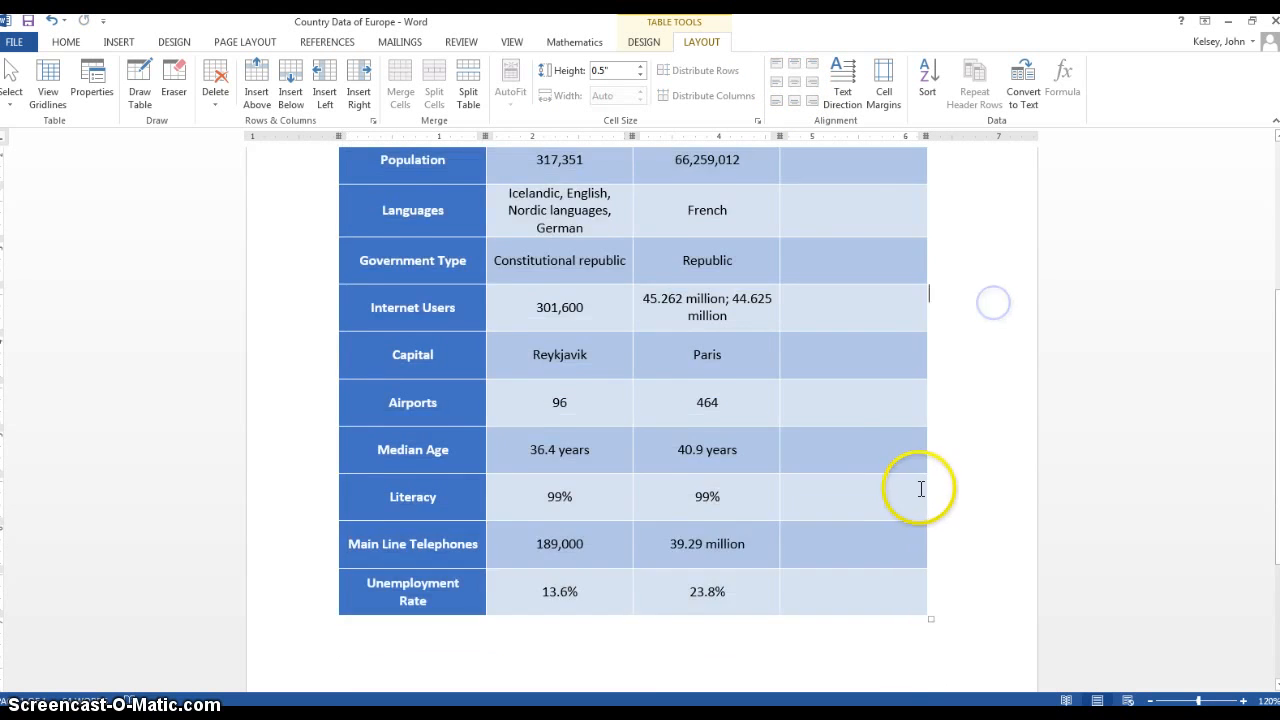
# - Enlarge the text of the table's header row, from Data through Lithuania, to 18 pt
pyautogui.scroll(4, 920, 489)
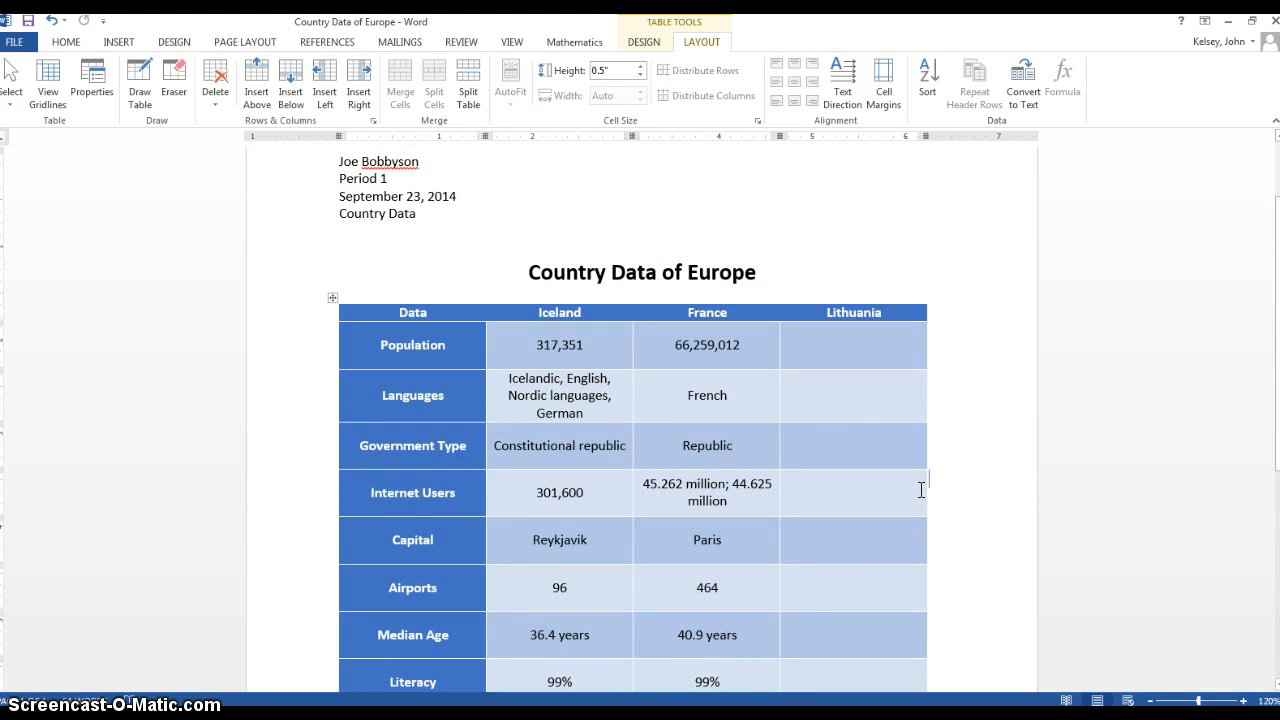
pyautogui.moveTo(903, 308); pyautogui.dragTo(441, 313)
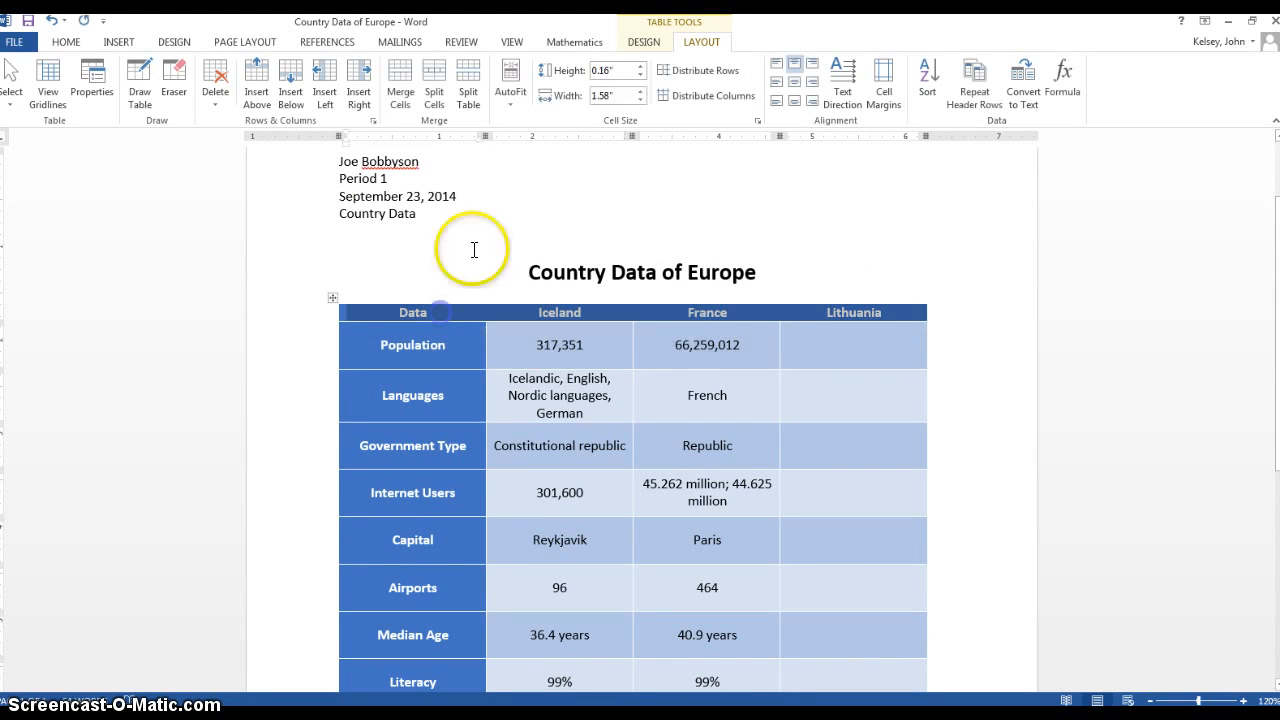
pyautogui.click(62, 42)
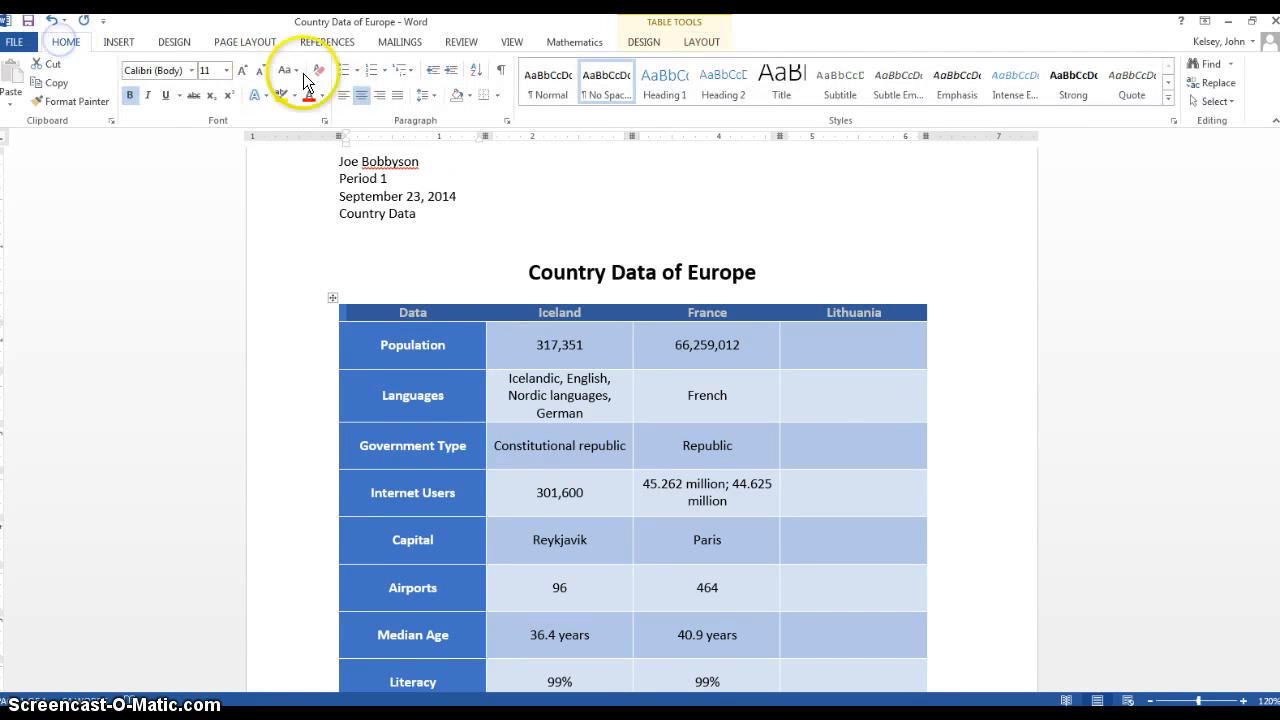
pyautogui.click(235, 65)
pyautogui.click(235, 65)
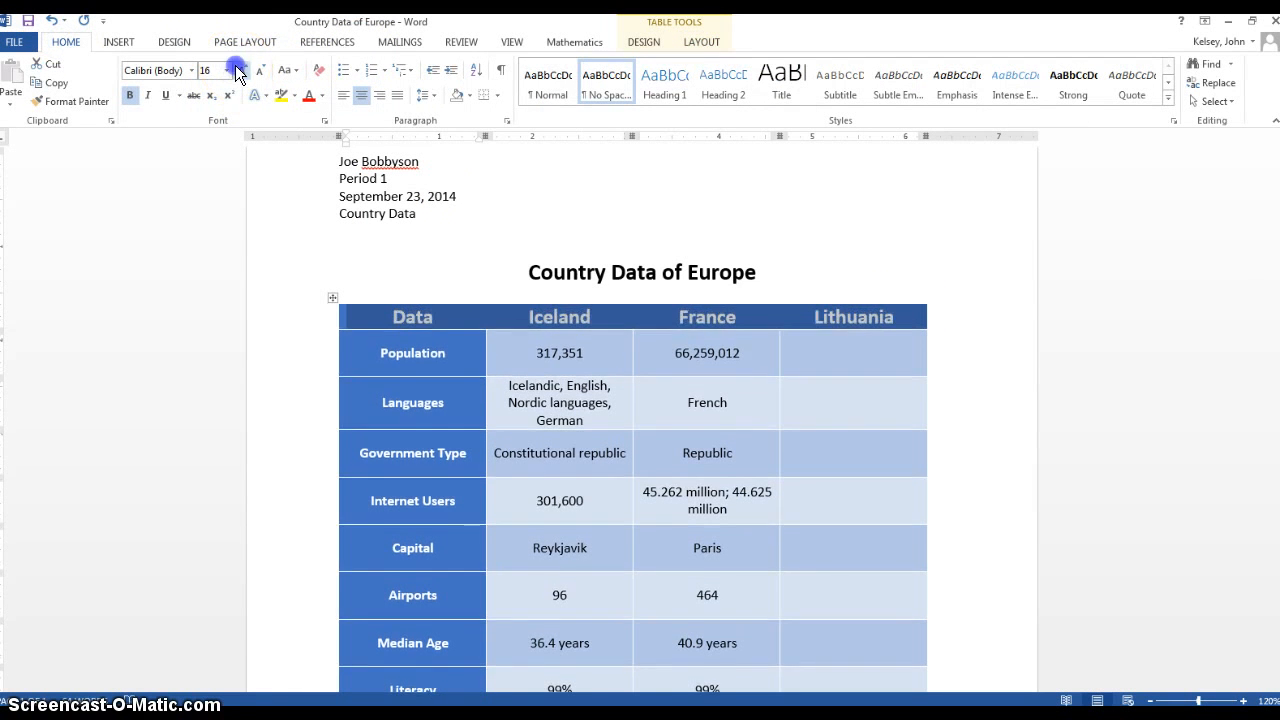
pyautogui.click(235, 65)
pyautogui.click(986, 383)
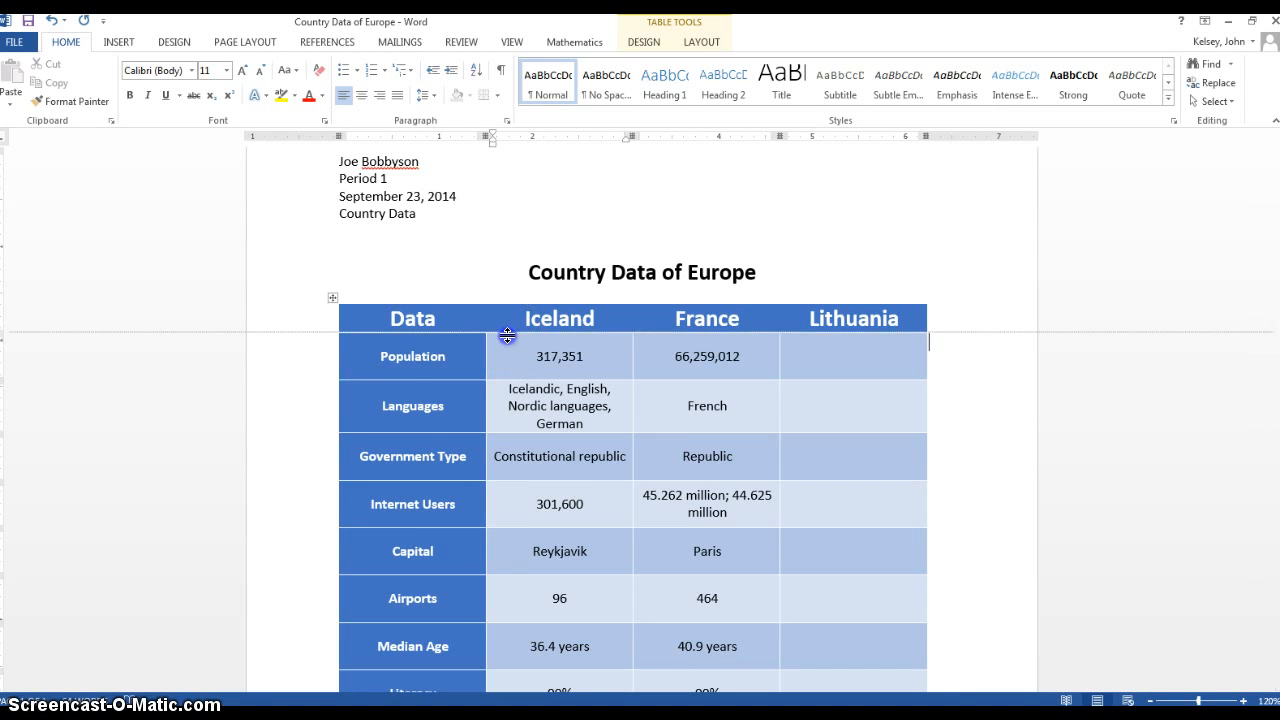
# - Increase the header row's height to about 0.45" and center its headings horizontally and vertically
pyautogui.moveTo(507, 333); pyautogui.dragTo(506, 343)
pyautogui.click(1031, 418)
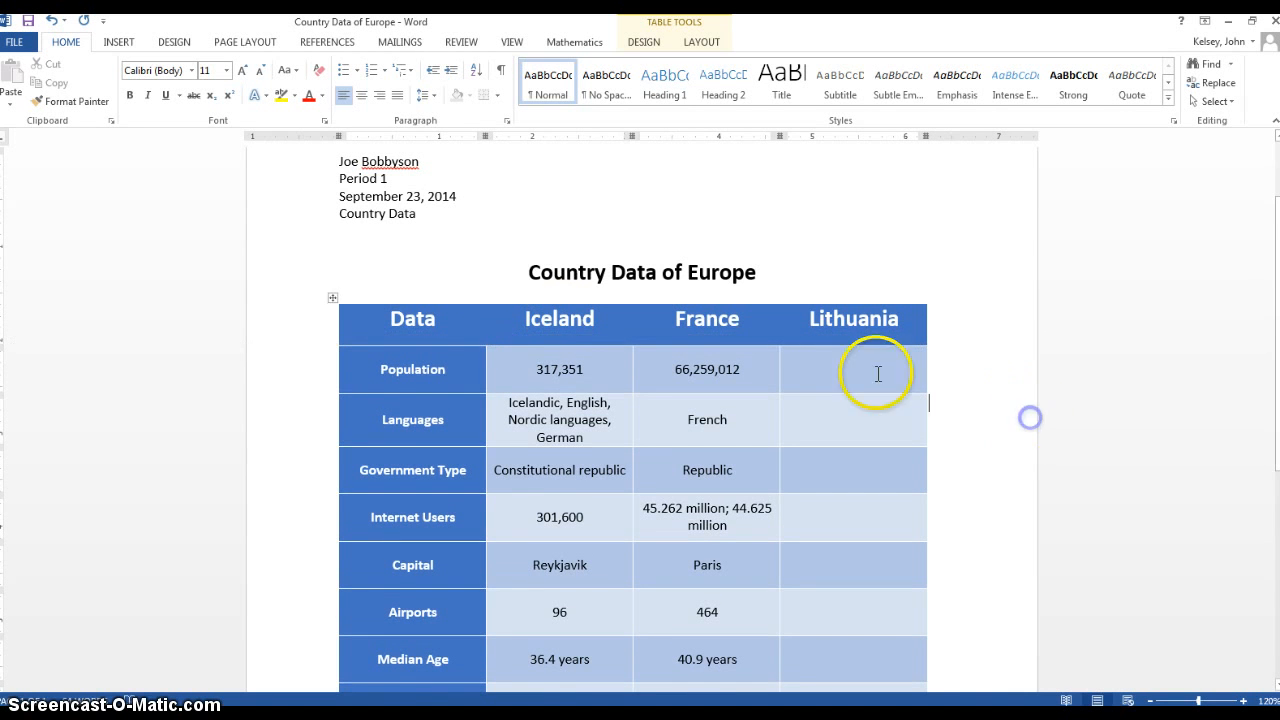
pyautogui.moveTo(436, 320); pyautogui.dragTo(797, 320)
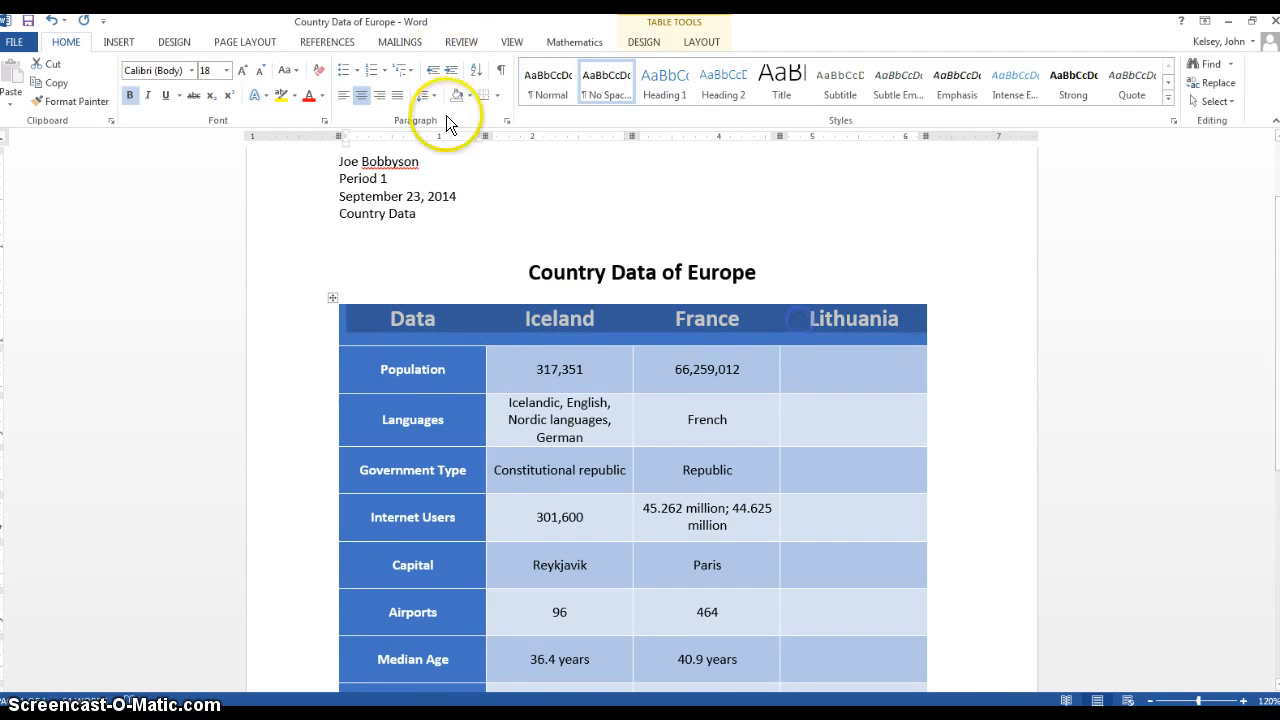
pyautogui.click(701, 42)
pyautogui.click(794, 81)
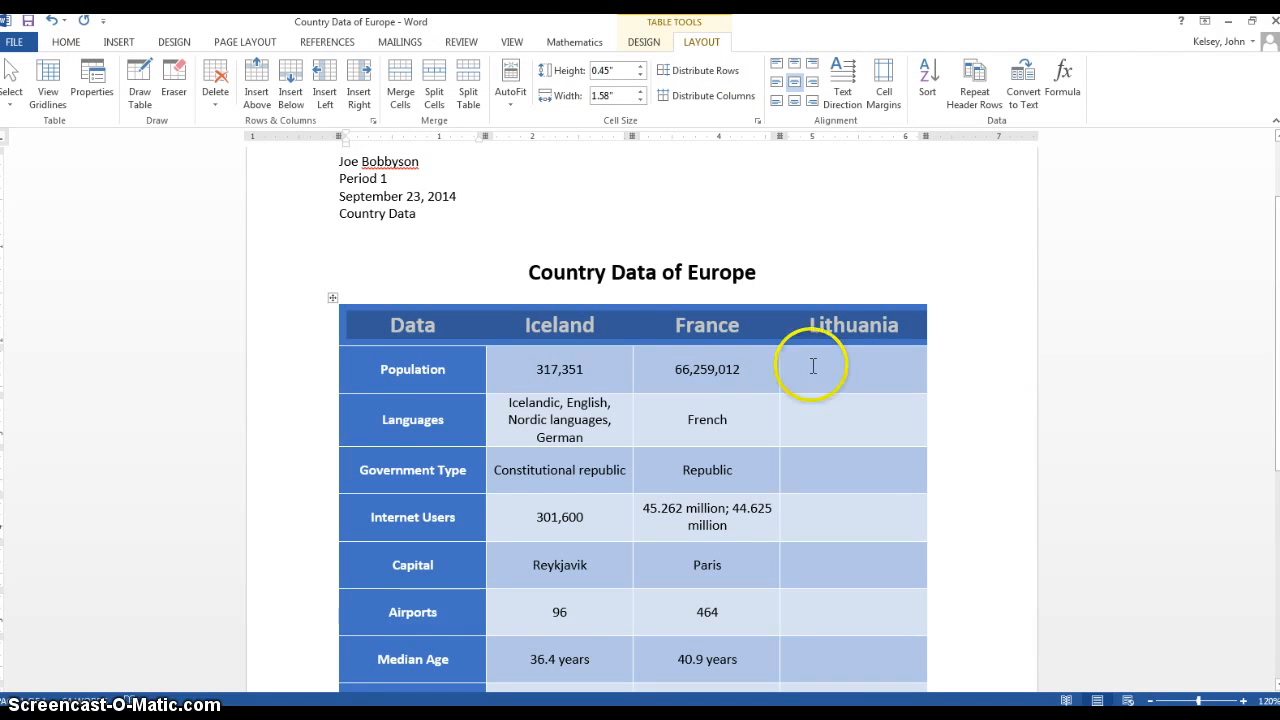
pyautogui.click(970, 372)
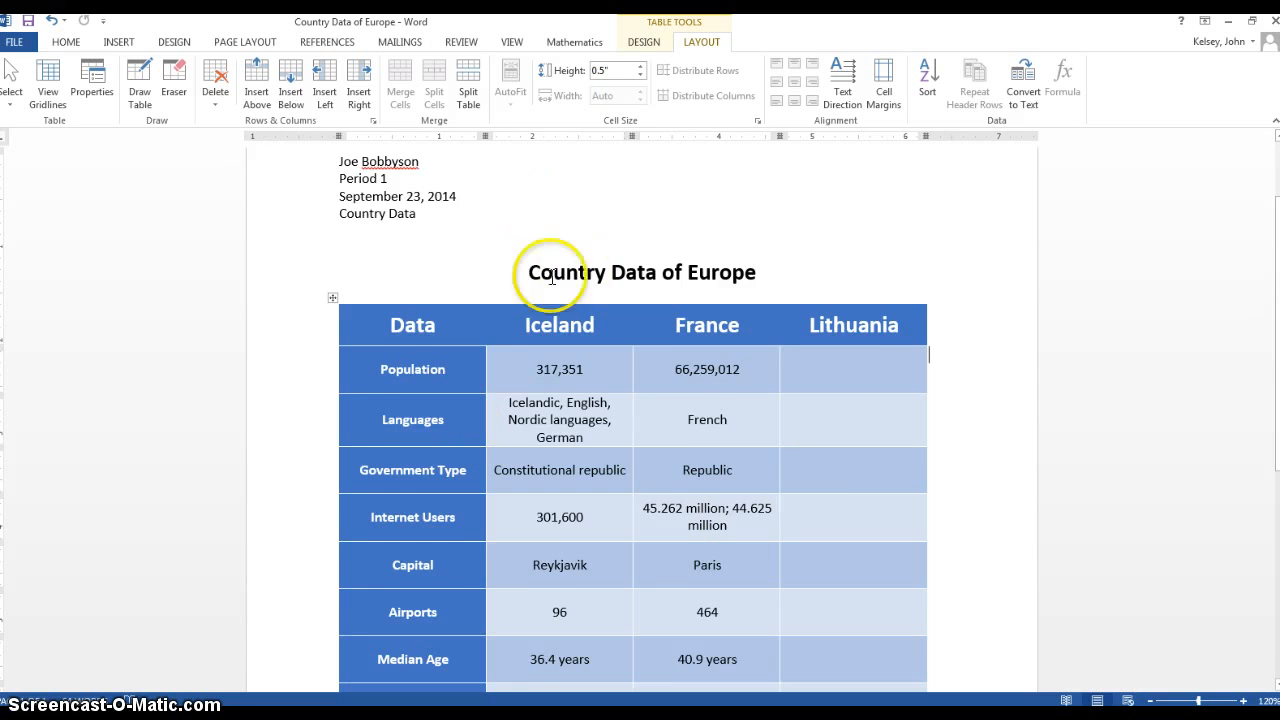
pyautogui.scroll(-3, 1007, 487)
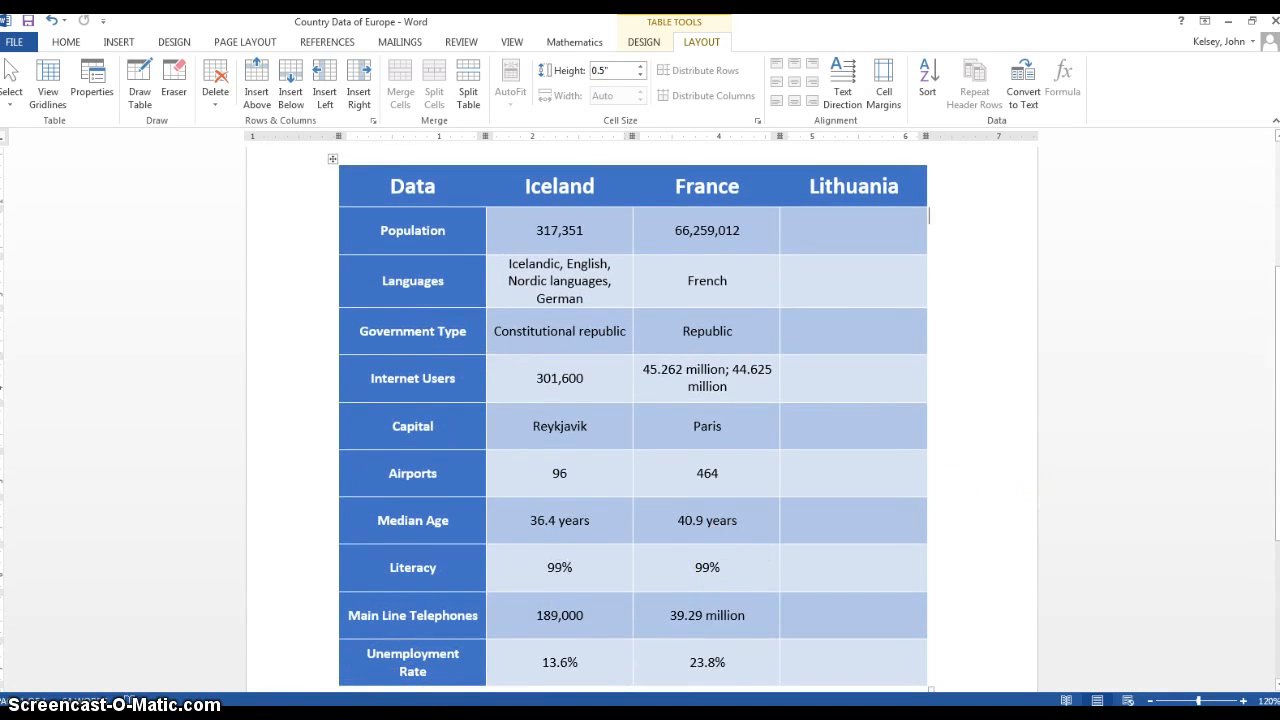